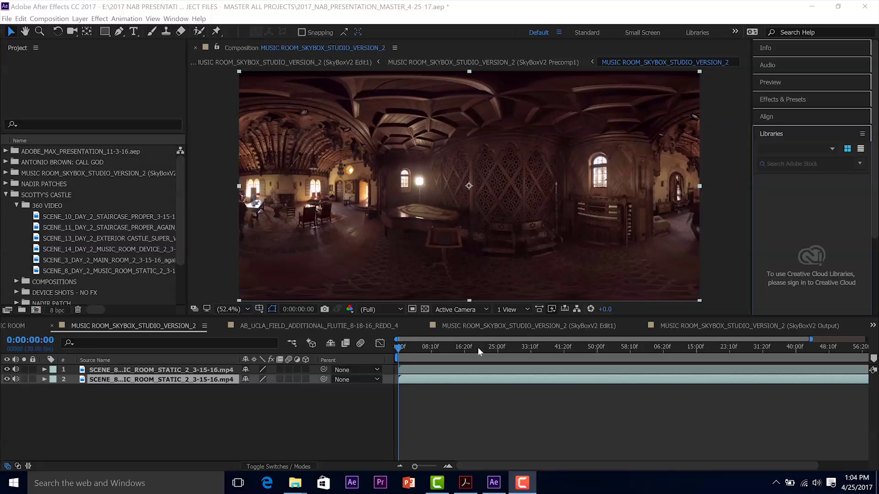
Step: Scrub through the MUSIC ROOM_SKYBOX_STUDIO_VERSION_2 timeline to examine the lighting and the people in the 360 footage
{"action": "left_click", "coordinate": [442, 347]}
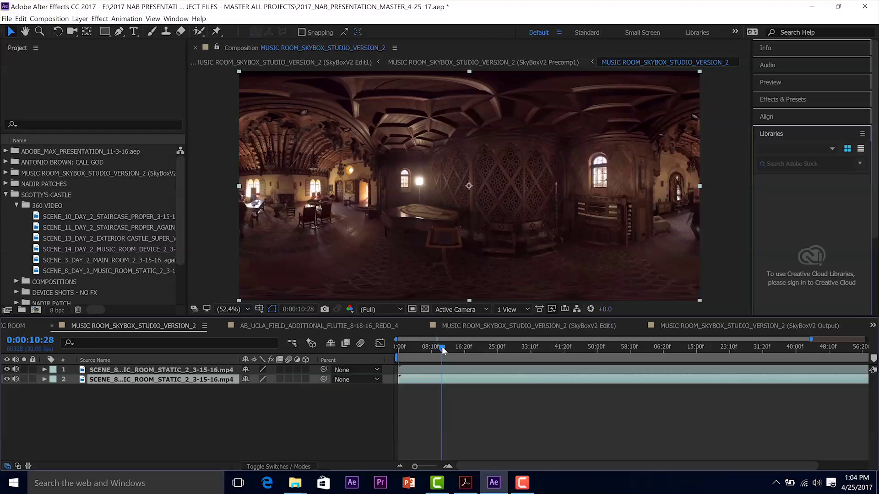
{"action": "left_click", "coordinate": [467, 350]}
{"action": "left_click", "coordinate": [506, 352]}
{"action": "left_click", "coordinate": [528, 351]}
{"action": "left_click", "coordinate": [564, 350]}
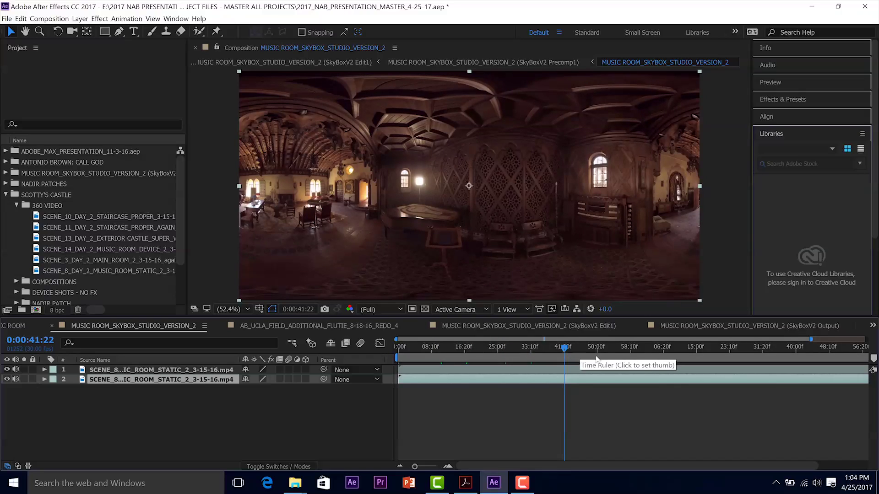
{"action": "left_click", "coordinate": [621, 355]}
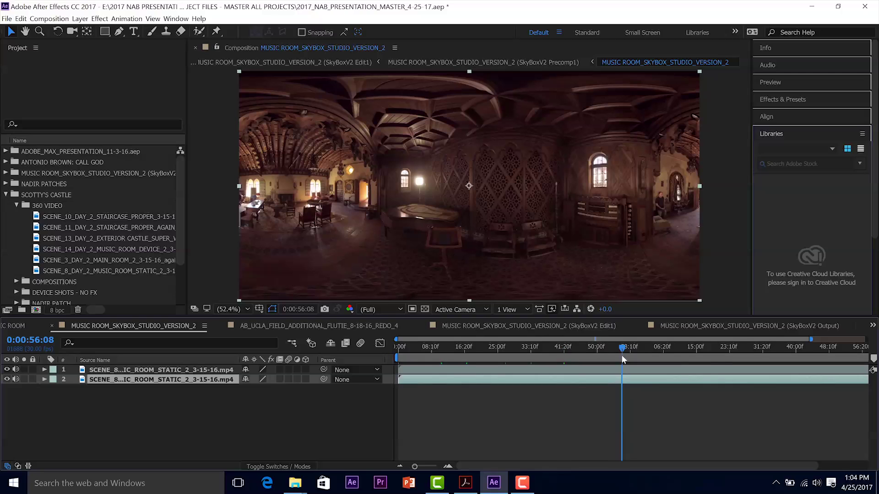
{"action": "left_click", "coordinate": [655, 356]}
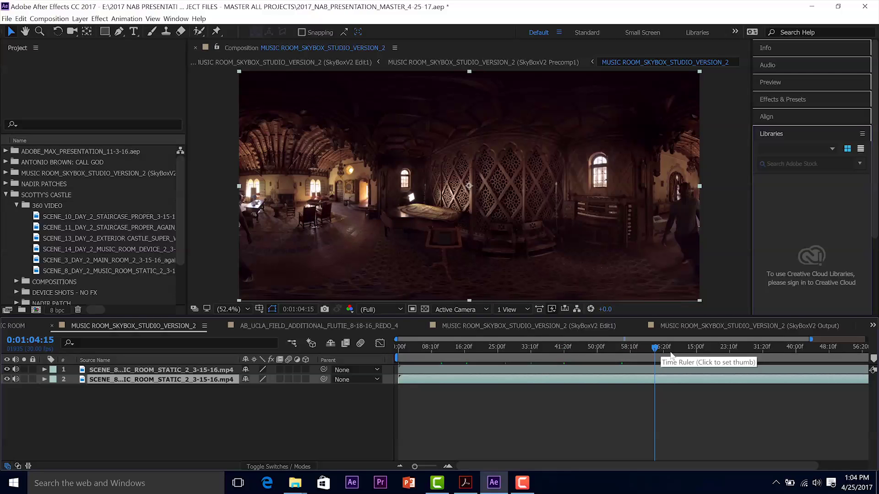
{"action": "left_click", "coordinate": [634, 347]}
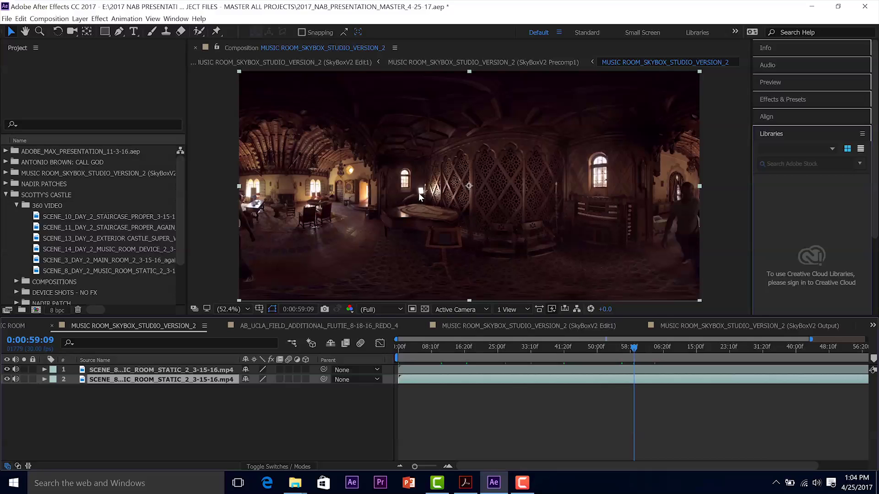
{"action": "left_click", "coordinate": [660, 349]}
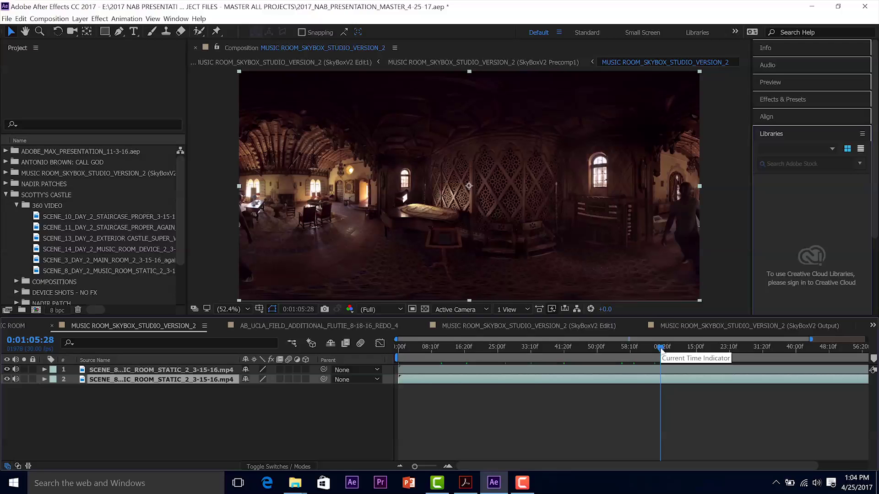
{"action": "left_click", "coordinate": [667, 349]}
{"action": "left_click", "coordinate": [673, 349]}
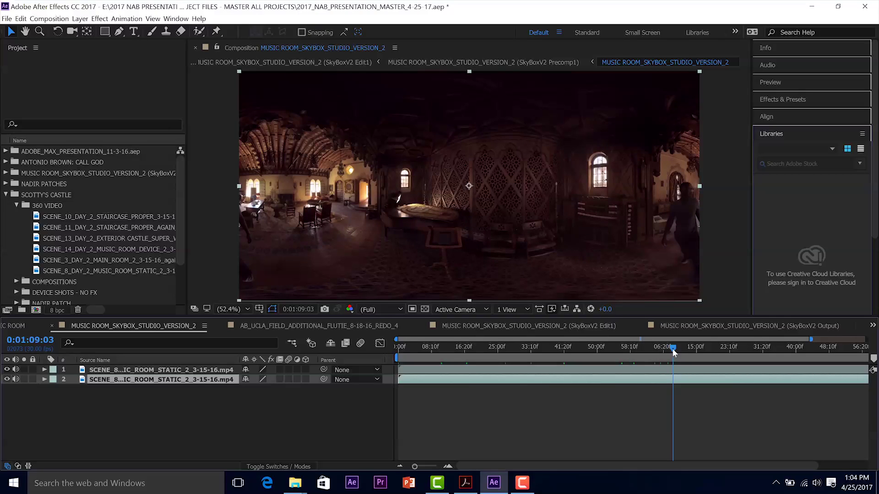
{"action": "left_click", "coordinate": [600, 347]}
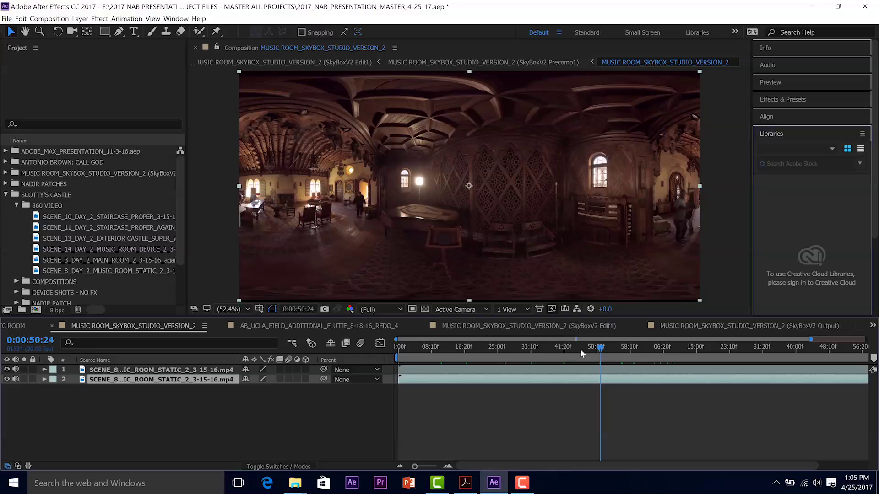
{"action": "left_click_drag", "start_coordinate": [587, 347], "coordinate": [699, 347]}
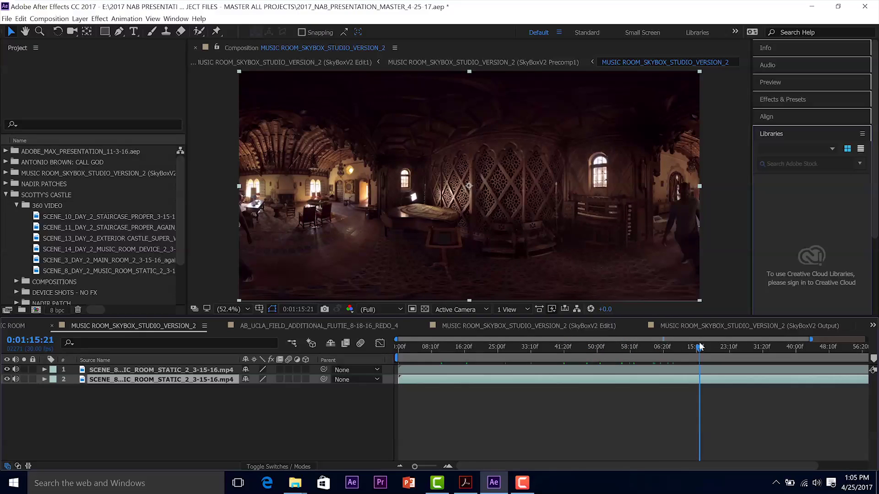
{"action": "left_click", "coordinate": [761, 348]}
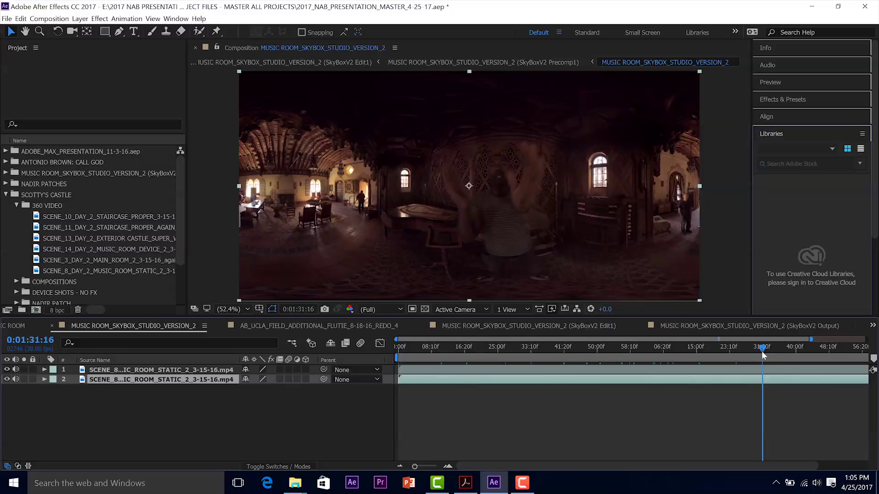
{"action": "left_click", "coordinate": [782, 356]}
{"action": "left_click", "coordinate": [812, 352]}
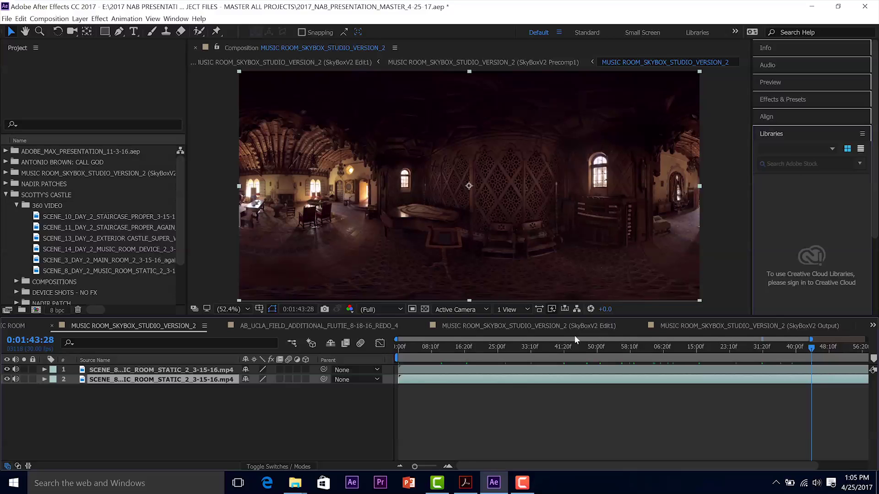
{"action": "left_click", "coordinate": [560, 349]}
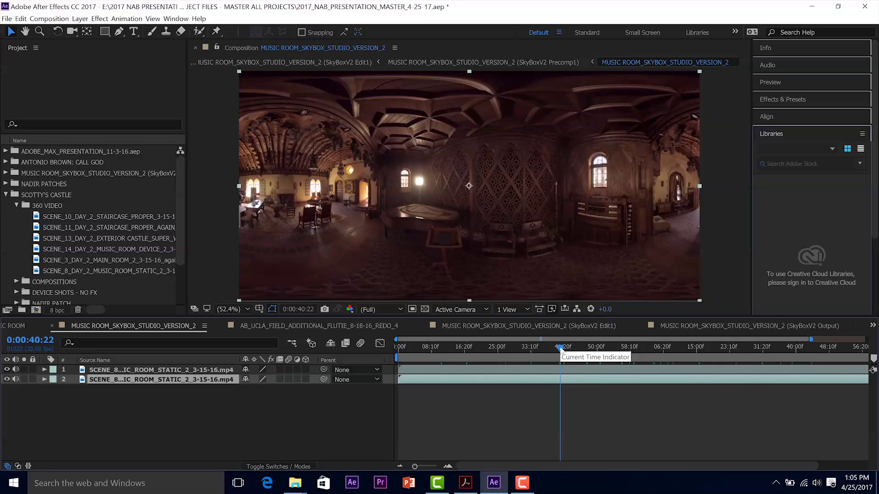
{"action": "left_click", "coordinate": [496, 346]}
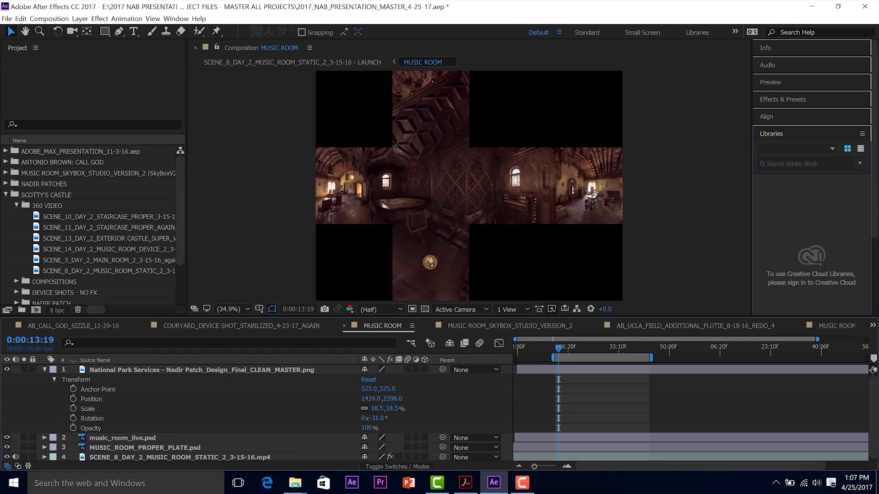
Step: Collapse the nadir patch layer's properties and widen the project file list with the COMPOSITIONS folder expanded
{"action": "left_click", "coordinate": [44, 369]}
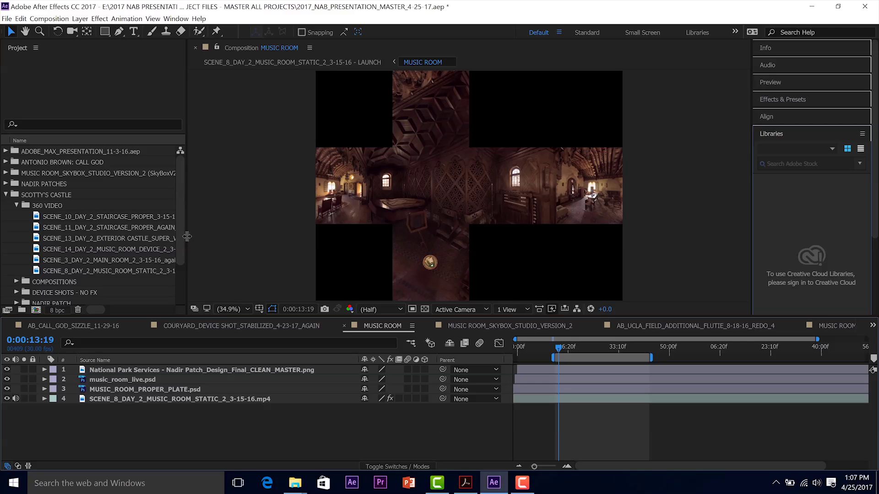
{"action": "left_click_drag", "start_coordinate": [187, 237], "coordinate": [260, 236]}
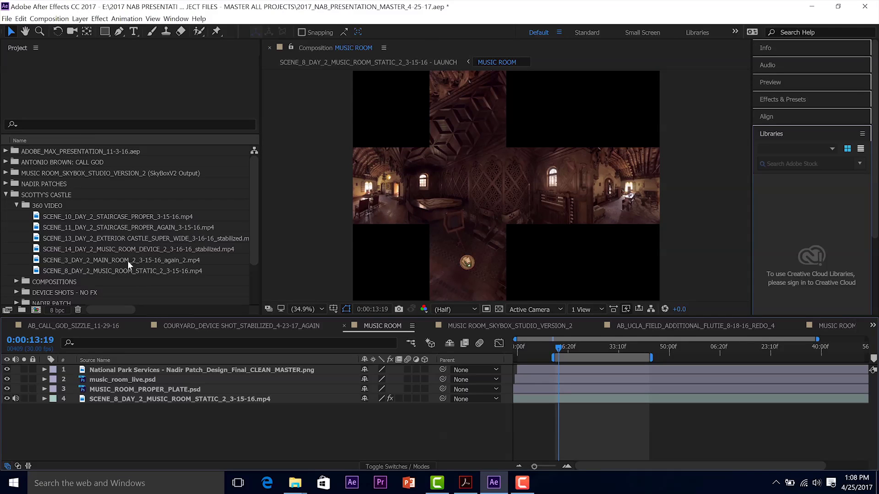
{"action": "left_click", "coordinate": [17, 281]}
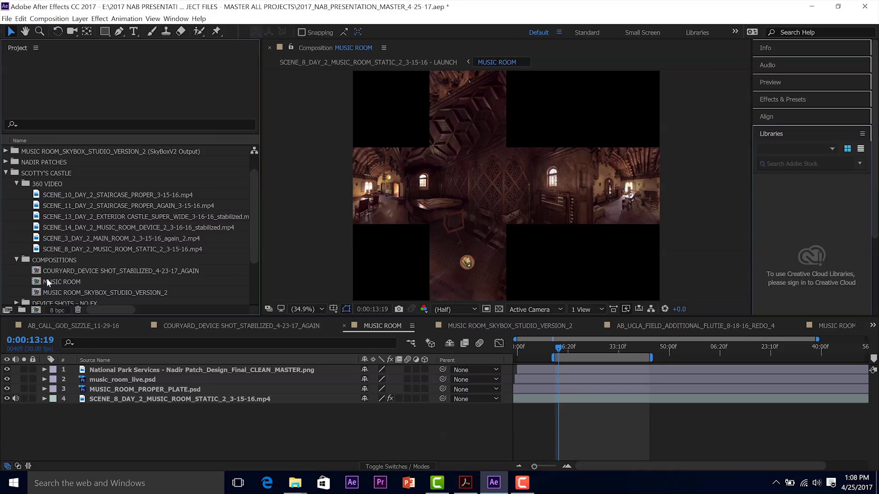
Step: Create a new composition from the SCENE_8_DAY_2_MUSIC_ROOM_STATIC_2_3-15-16.mp4 footage
{"action": "left_click", "coordinate": [36, 283]}
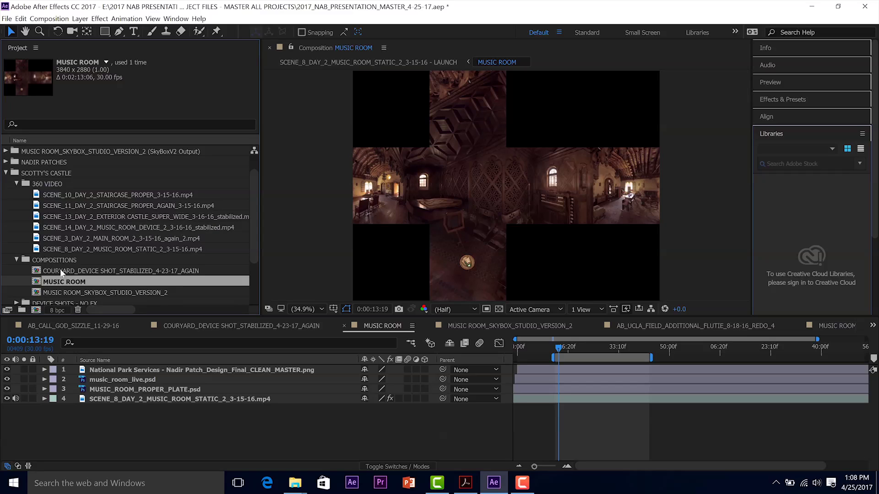
{"action": "left_click", "coordinate": [51, 249]}
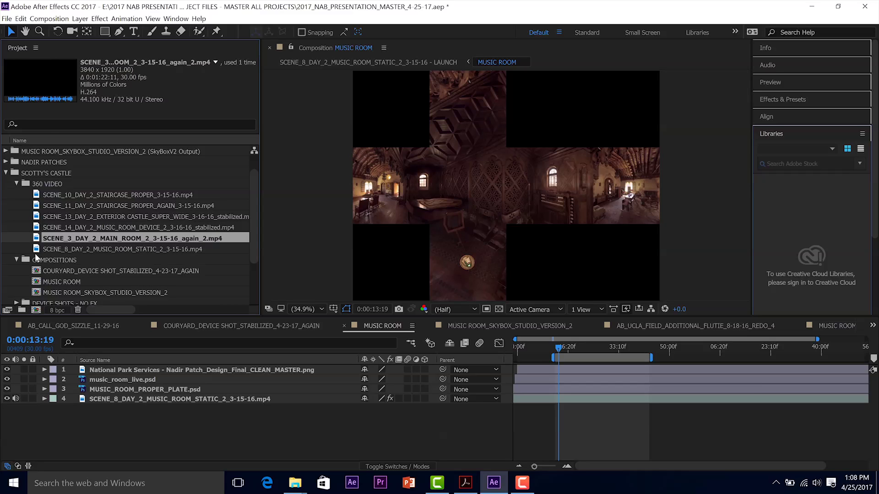
{"action": "left_click_drag", "start_coordinate": [36, 251], "coordinate": [35, 313]}
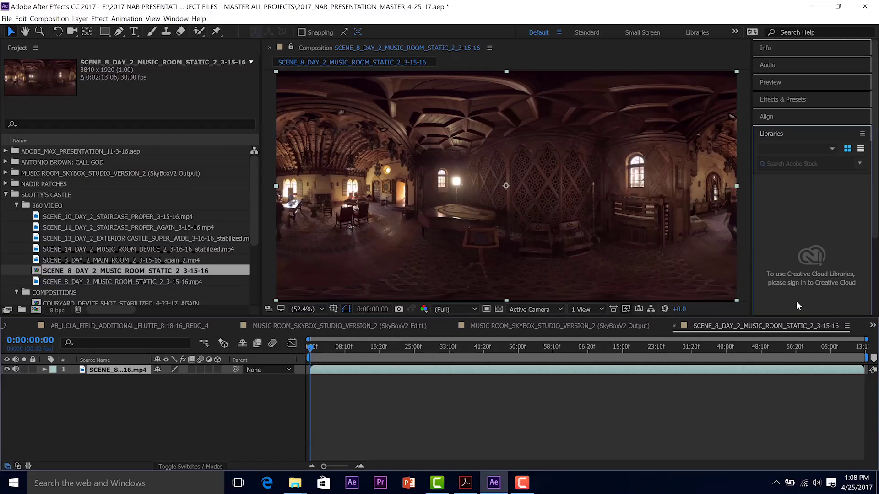
Step: Reveal the new SCENE_8 composition in the project and rename it MUSIC ROOM LIVE NAB
{"action": "right_click", "coordinate": [779, 327]}
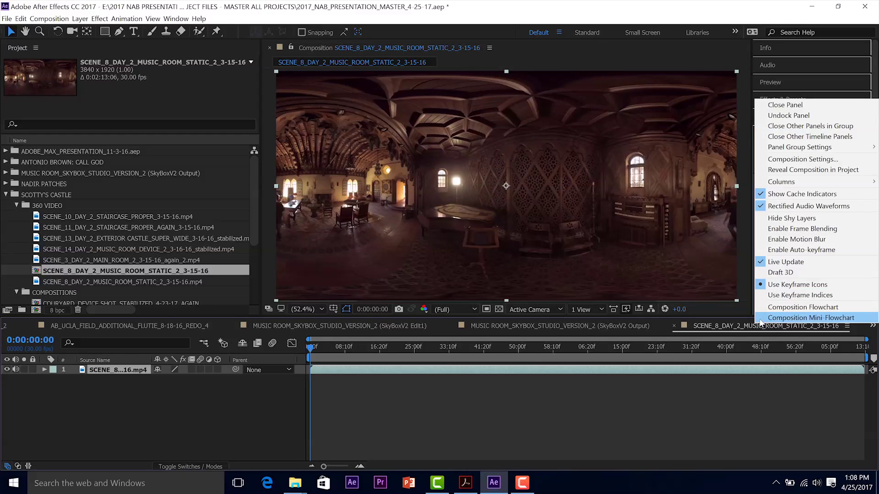
{"action": "left_click", "coordinate": [802, 170]}
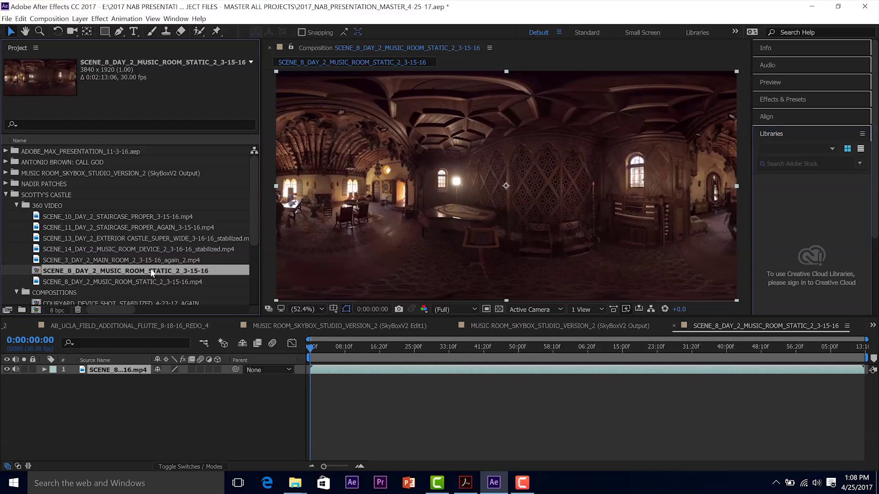
{"action": "key", "text": "Return"}
{"action": "type", "text": "MUS"}
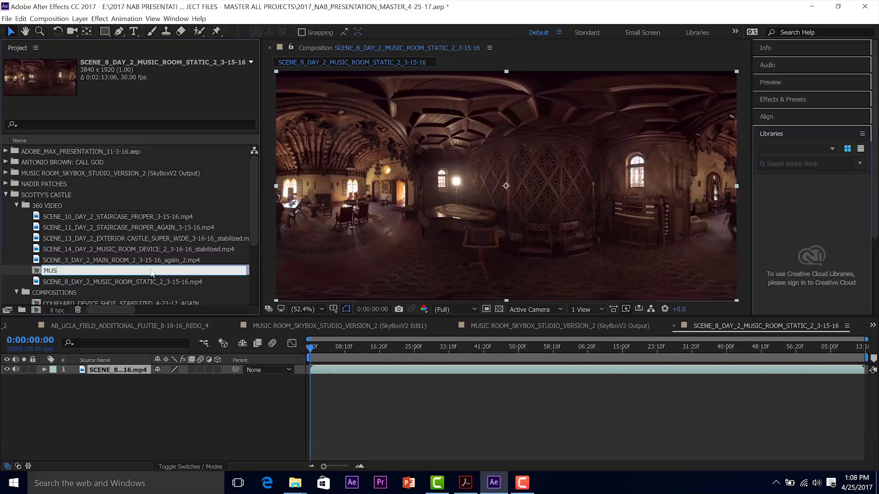
{"action": "type", "text": "IC ROOM LIVE NAA"}
{"action": "key", "text": "Return"}
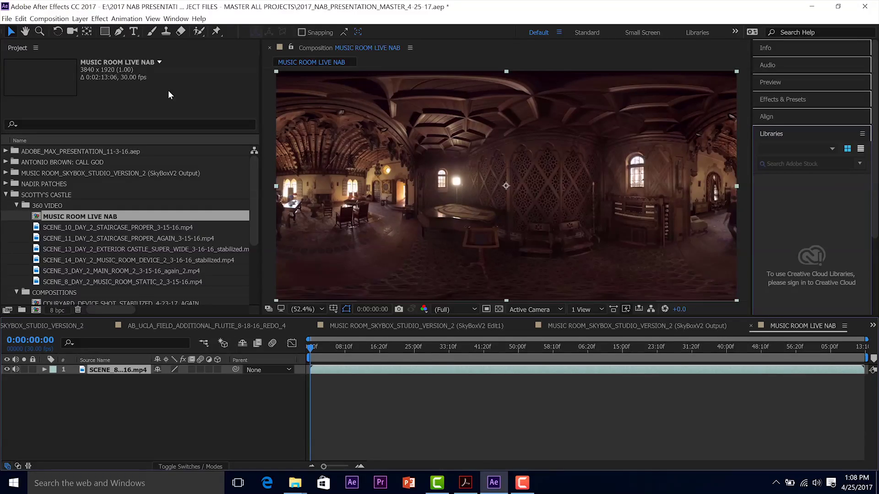
Step: Launch SkyBox Composer, allowing scripts to write files and access the network, and move its window clear of the composition view
{"action": "left_click", "coordinate": [175, 19]}
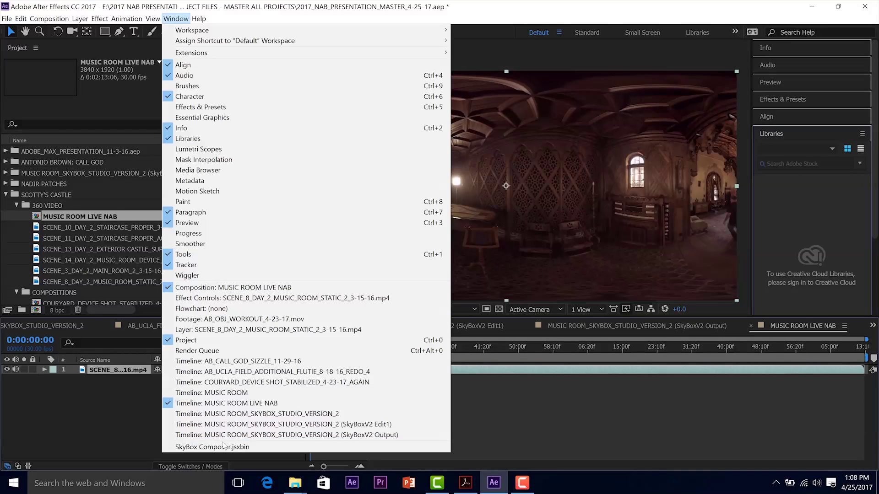
{"action": "left_click", "coordinate": [222, 447]}
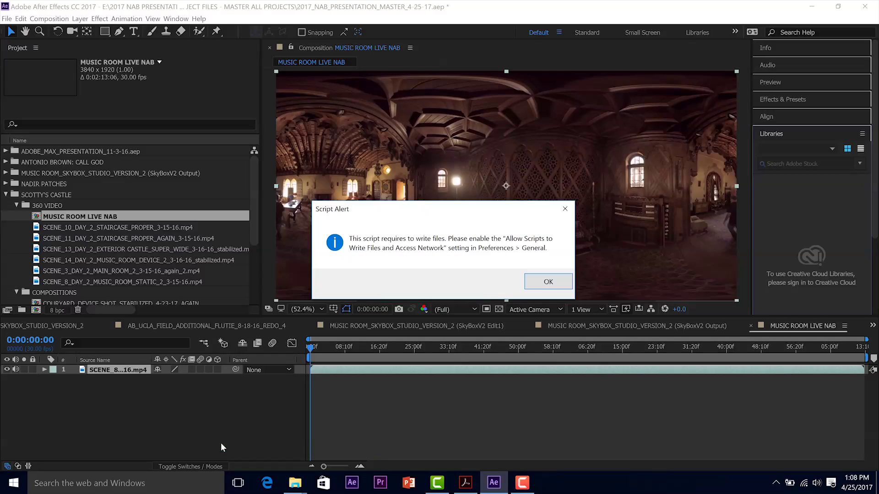
{"action": "left_click", "coordinate": [548, 282]}
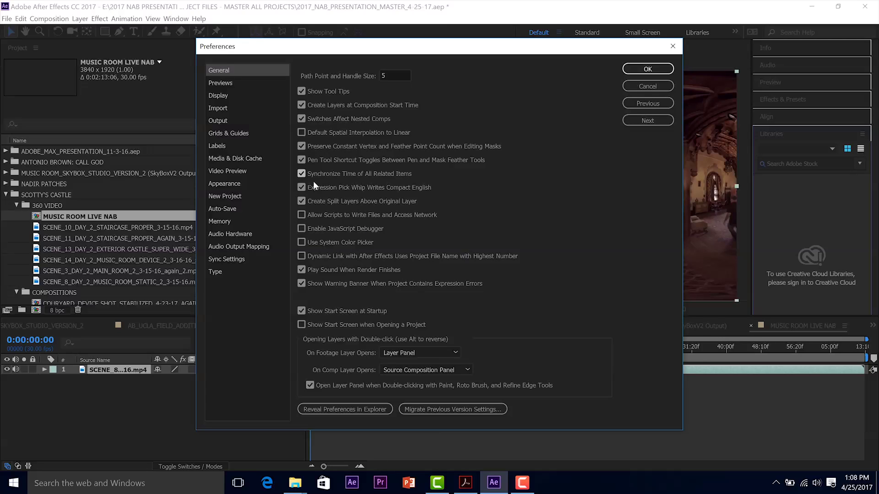
{"action": "left_click", "coordinate": [301, 216]}
{"action": "left_click", "coordinate": [666, 69]}
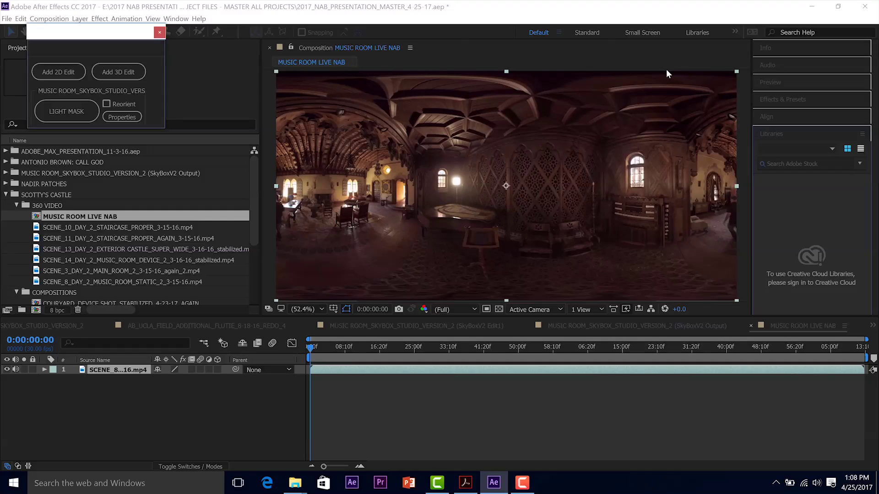
{"action": "left_click_drag", "start_coordinate": [100, 40], "coordinate": [802, 106]}
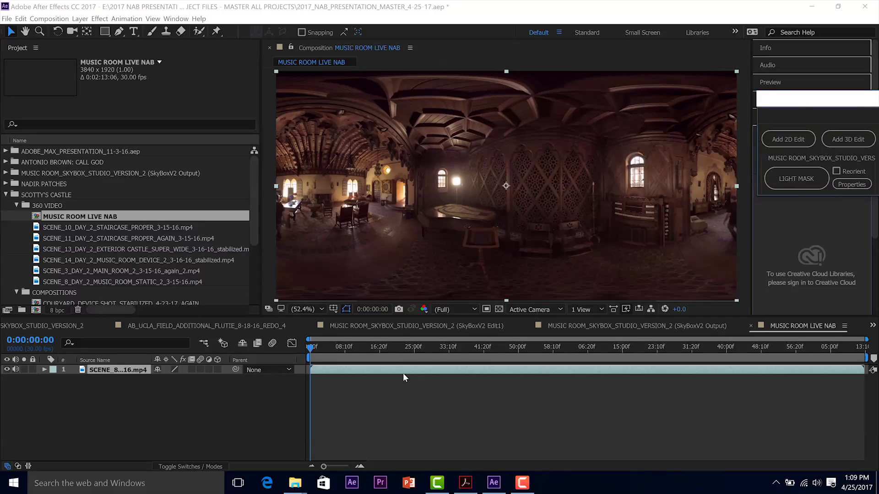
Step: Refresh the MUSIC ROOM LIVE NAB preview and move the current time to 0:00:06:26
{"action": "key", "text": "Caps_Lock"}
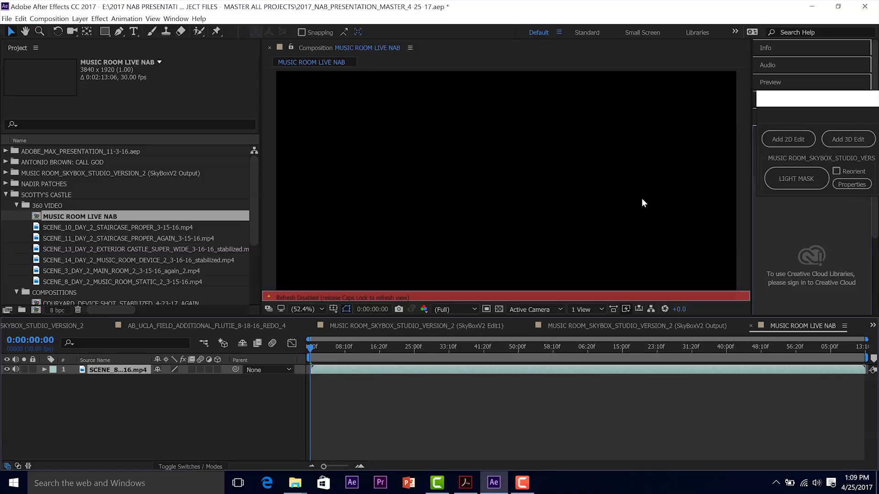
{"action": "key", "text": "Caps_Lock"}
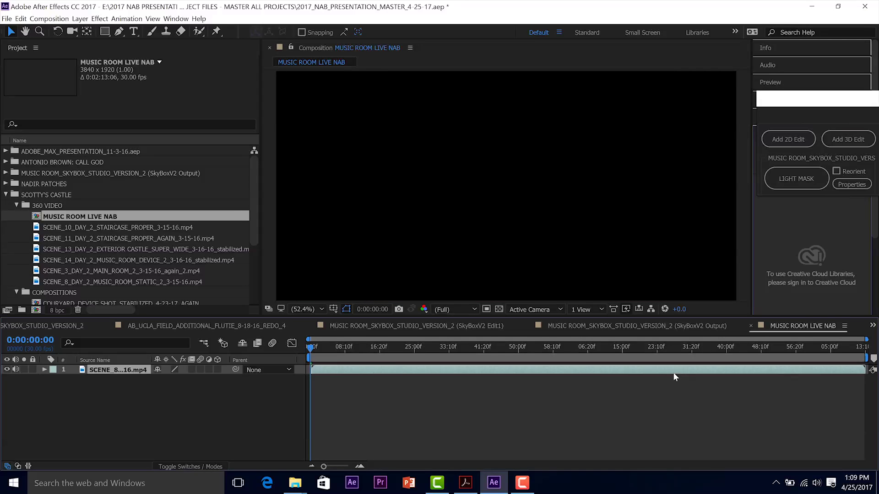
{"action": "left_click", "coordinate": [339, 345]}
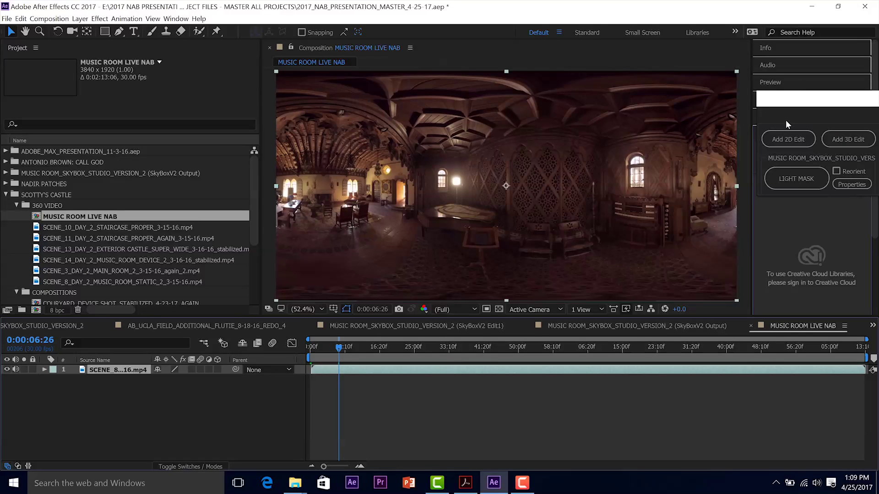
Step: Add a 2D edit for MUSIC ROOM LIVE NAB with a comp width of 3840 and a 16:9 aspect ratio
{"action": "left_click", "coordinate": [784, 137]}
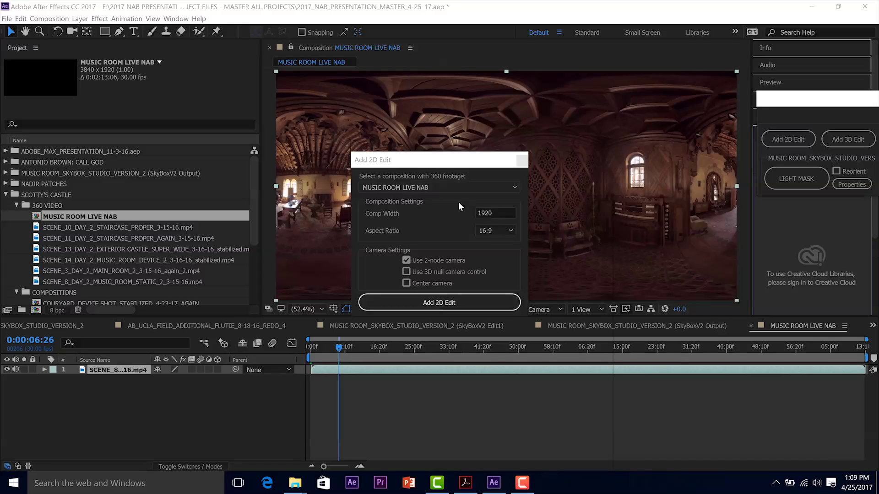
{"action": "left_click", "coordinate": [450, 215]}
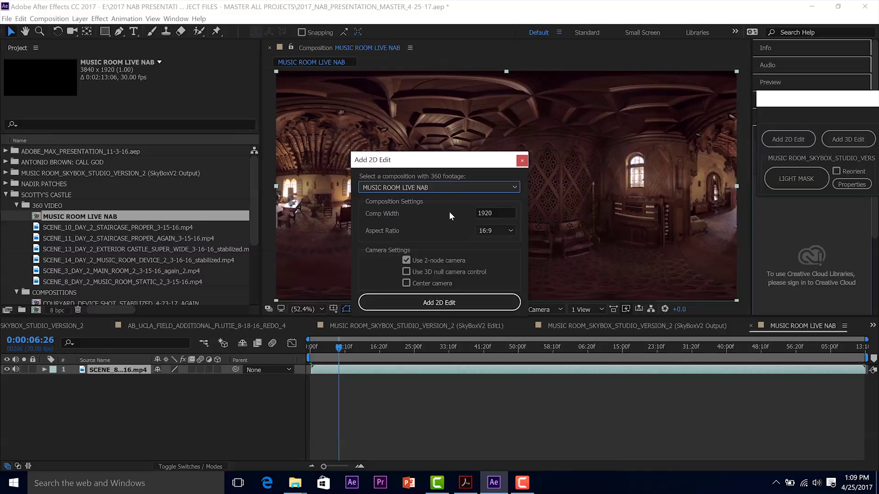
{"action": "left_click", "coordinate": [499, 213]}
{"action": "double_click", "coordinate": [500, 214]}
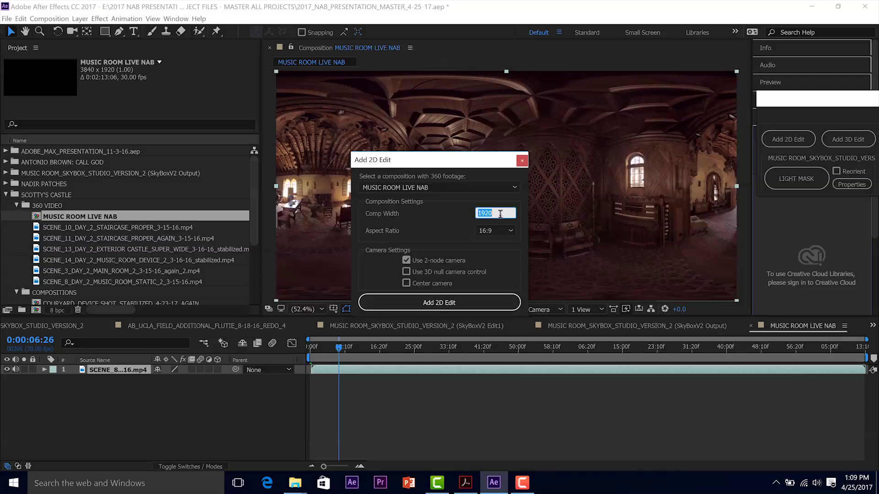
{"action": "type", "text": "3840"}
{"action": "left_click", "coordinate": [446, 303]}
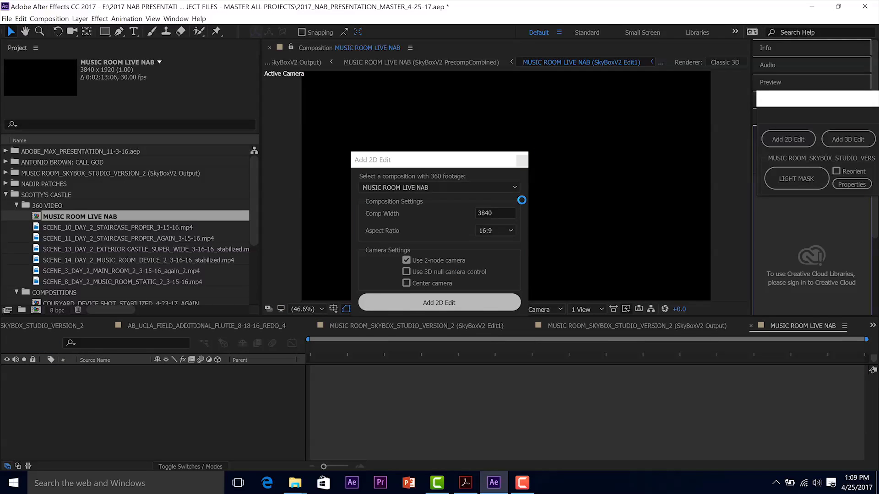
Step: Move the current time to 0:00:05:23 in the new edit and orbit the camera from the piano corner to the organ
{"action": "left_click", "coordinate": [476, 228]}
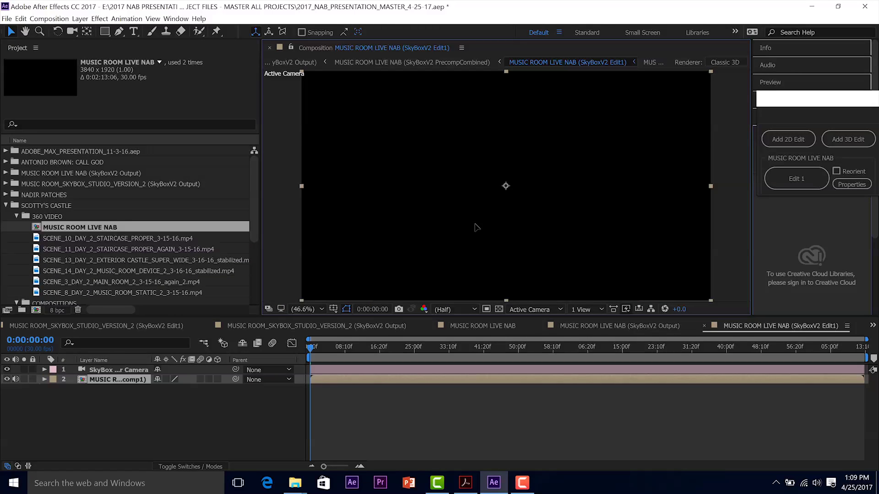
{"action": "left_click", "coordinate": [334, 349]}
{"action": "key", "text": "c"}
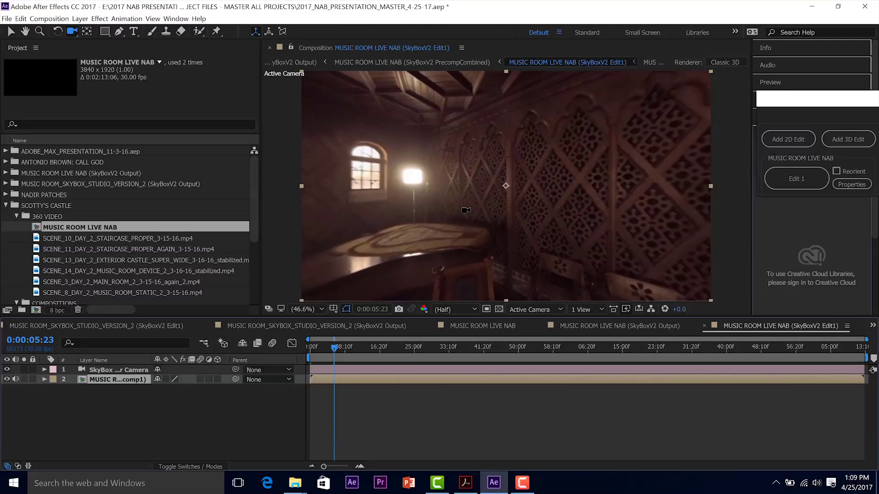
{"action": "mouse_move", "coordinate": [454, 210]}
{"action": "left_mouse_down"}
{"action": "mouse_move", "coordinate": [499, 195]}
{"action": "mouse_move", "coordinate": [504, 225]}
{"action": "mouse_move", "coordinate": [452, 227]}
{"action": "mouse_move", "coordinate": [482, 188]}
{"action": "mouse_move", "coordinate": [479, 214]}
{"action": "mouse_move", "coordinate": [521, 221]}
{"action": "mouse_move", "coordinate": [460, 222]}
{"action": "left_mouse_up"}
{"action": "left_click", "coordinate": [858, 432]}
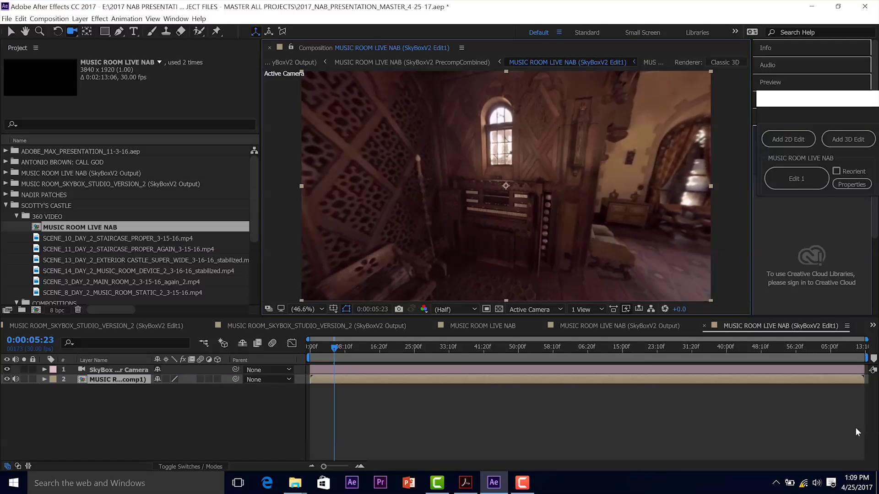
Step: Check the footage in the organ view at 0:01:19:18 and 0:01:27:00, and tilt the camera slightly
{"action": "left_click", "coordinate": [641, 350]}
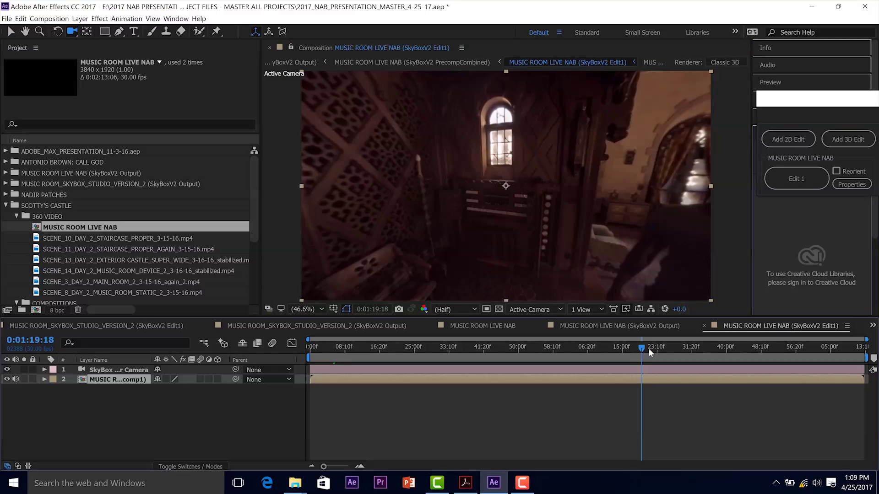
{"action": "left_click", "coordinate": [672, 347]}
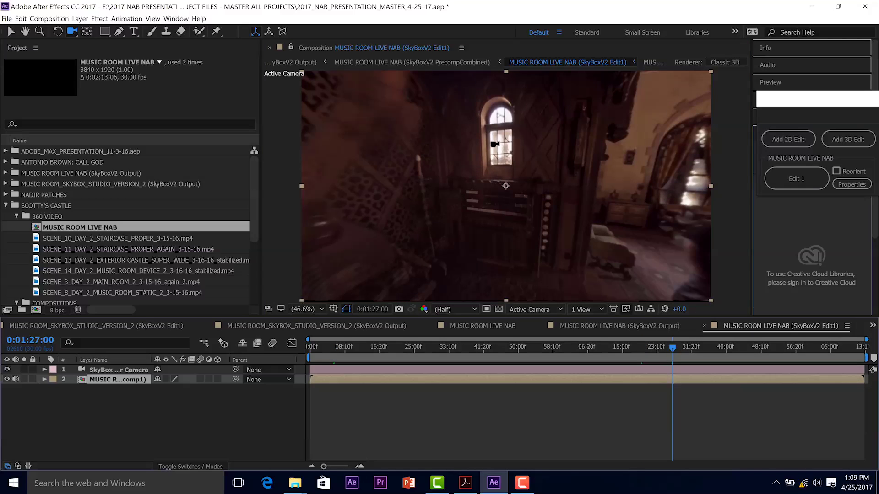
{"action": "left_click_drag", "start_coordinate": [491, 143], "coordinate": [459, 145]}
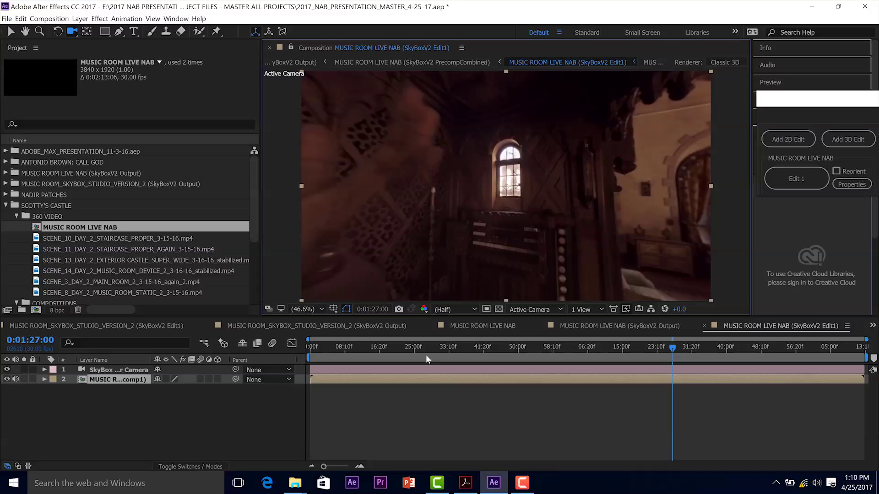
Step: Set the current time to 0:00:21:17 and orbit the camera past the piano corner and back to the organ
{"action": "left_click", "coordinate": [400, 356]}
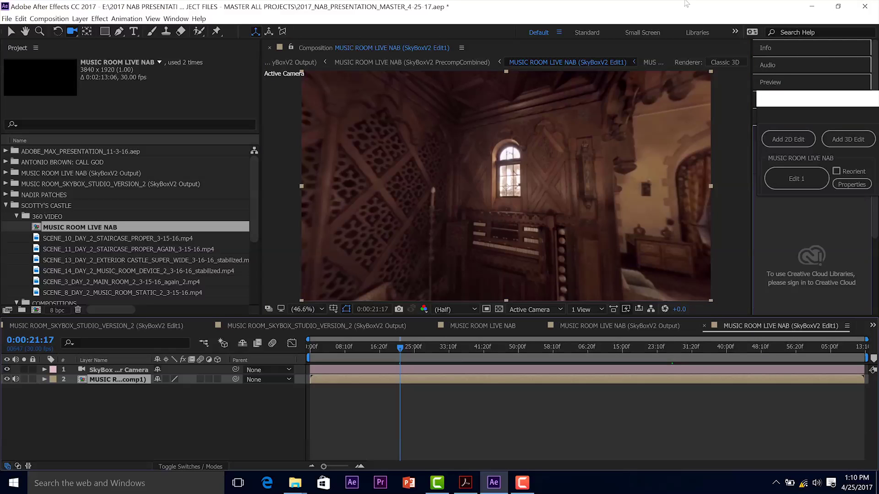
{"action": "left_click_drag", "start_coordinate": [512, 230], "coordinate": [519, 158]}
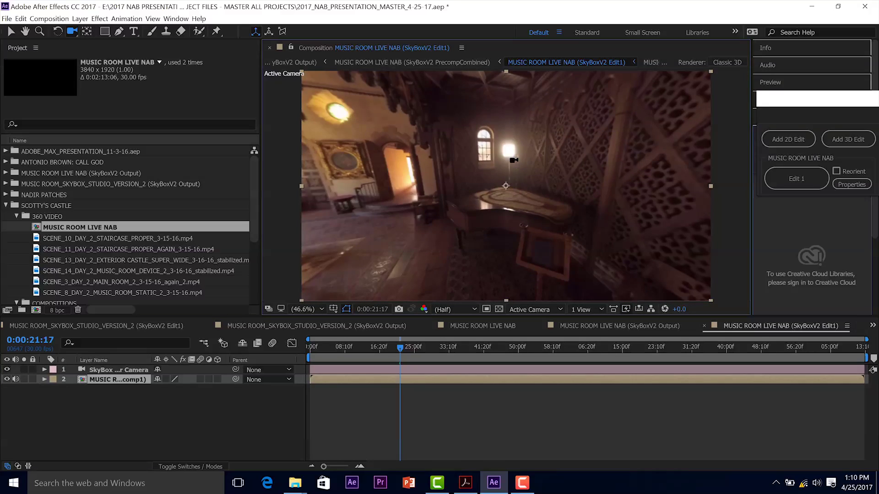
{"action": "left_click_drag", "start_coordinate": [518, 172], "coordinate": [670, 281]}
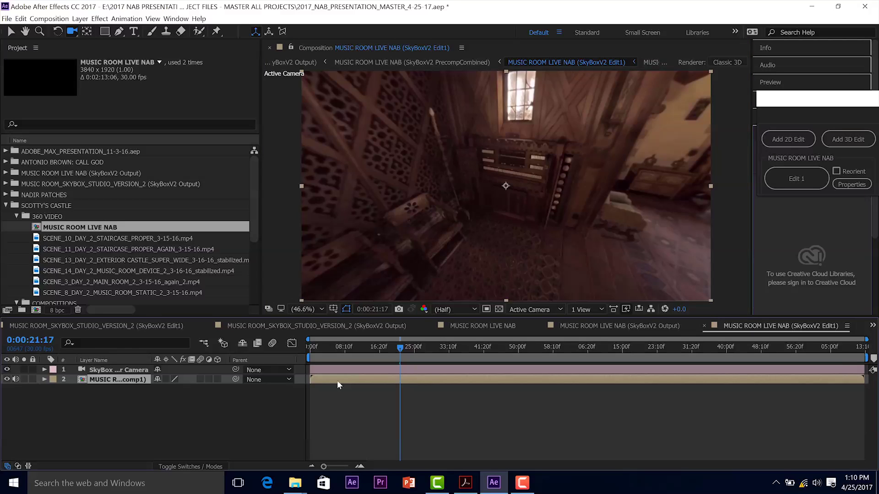
Step: Duplicate the footage layer in the MUSIC ROOM LIVE NAB edit and rename the copy MATTE
{"action": "key", "text": "ctrl+d"}
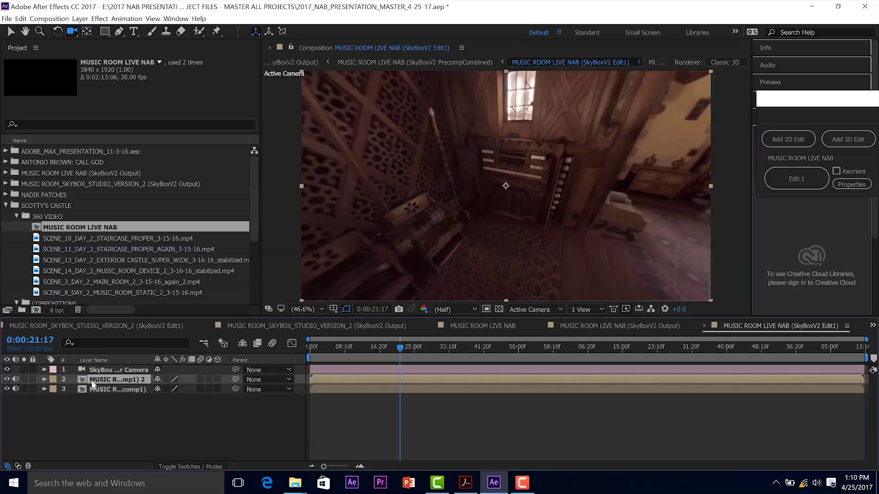
{"action": "key", "text": "Return"}
{"action": "type", "text": "MATTE"}
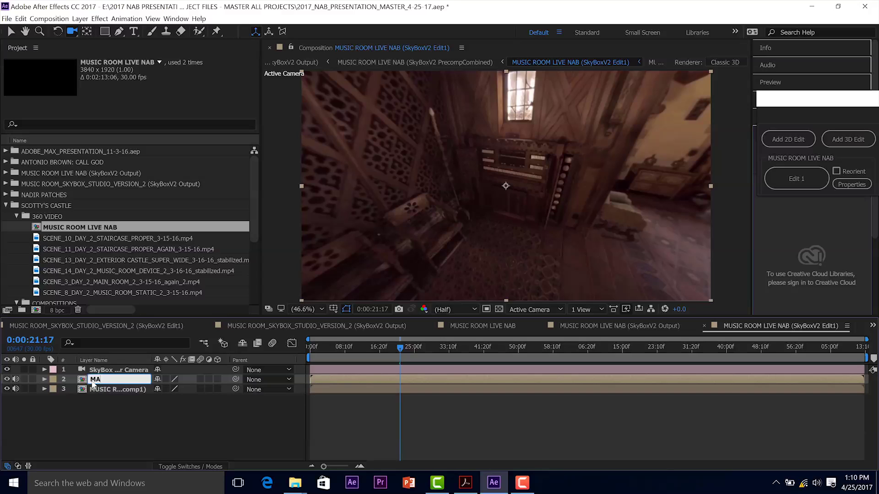
{"action": "key", "text": "Return"}
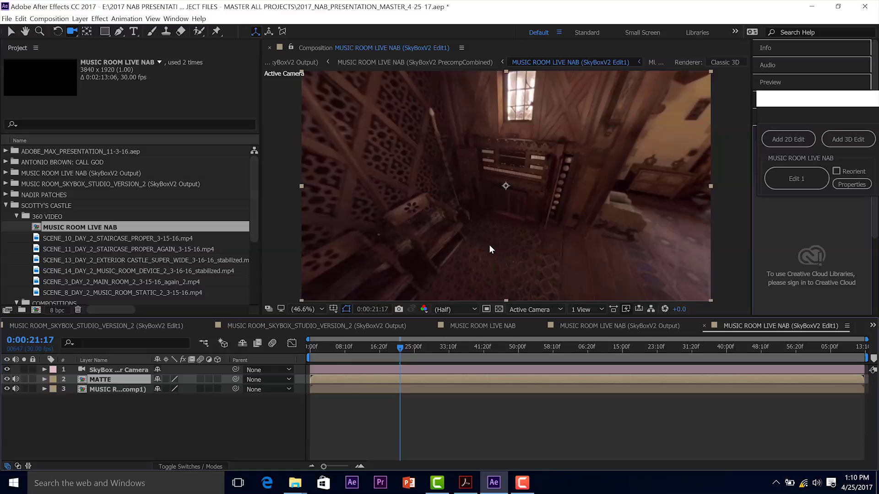
Step: Orbit the Edit 1 camera to frame the corner with the piano, window and standing lamp
{"action": "left_click", "coordinate": [440, 187]}
{"action": "left_click_drag", "start_coordinate": [441, 187], "coordinate": [457, 193]}
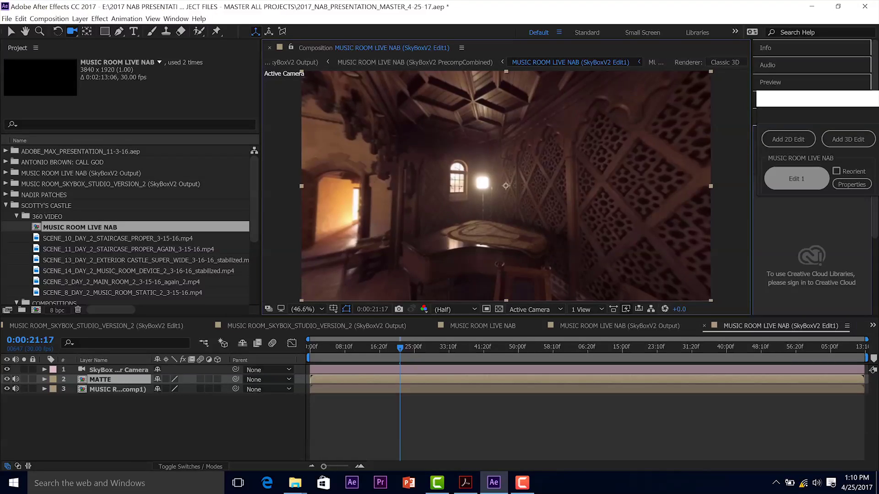
{"action": "left_click_drag", "start_coordinate": [554, 204], "coordinate": [751, 138]}
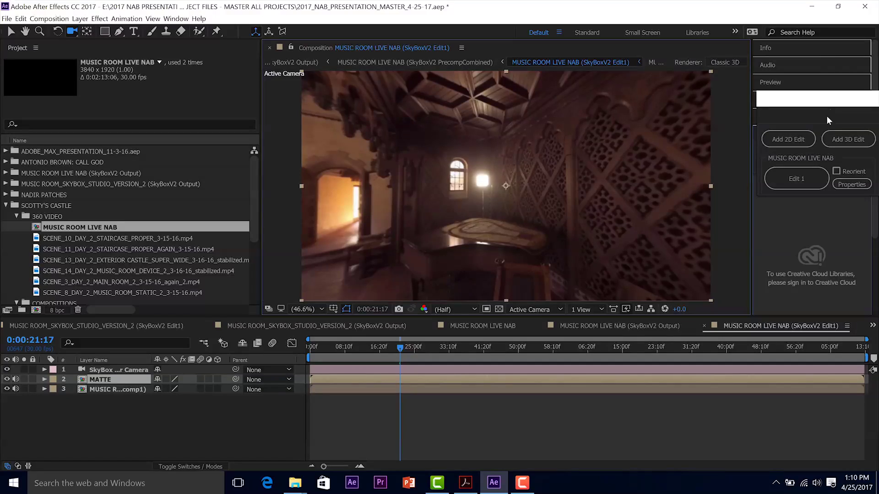
Step: Locate Edit 1 through SkyBox Composer and enlarge its window to show the edits and outputs of both compositions
{"action": "left_click", "coordinate": [798, 176]}
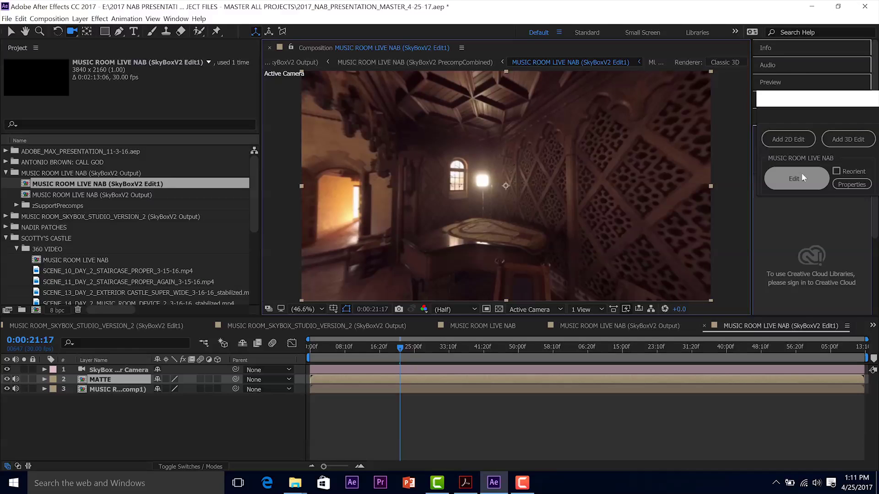
{"action": "left_click", "coordinate": [797, 186]}
{"action": "left_click_drag", "start_coordinate": [793, 199], "coordinate": [791, 315]}
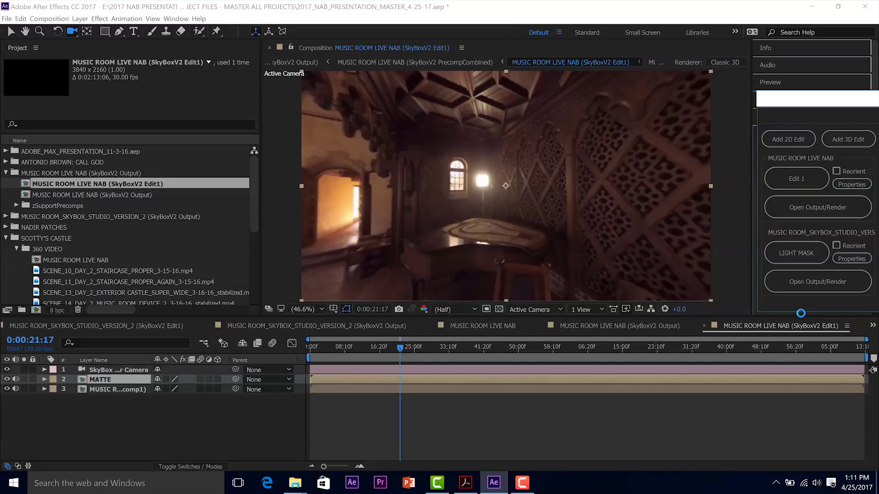
Step: Open the LIGHT MASK edit, compare it with the MATTE layer hidden and shown, and open that project's 360 output
{"action": "left_click", "coordinate": [791, 255]}
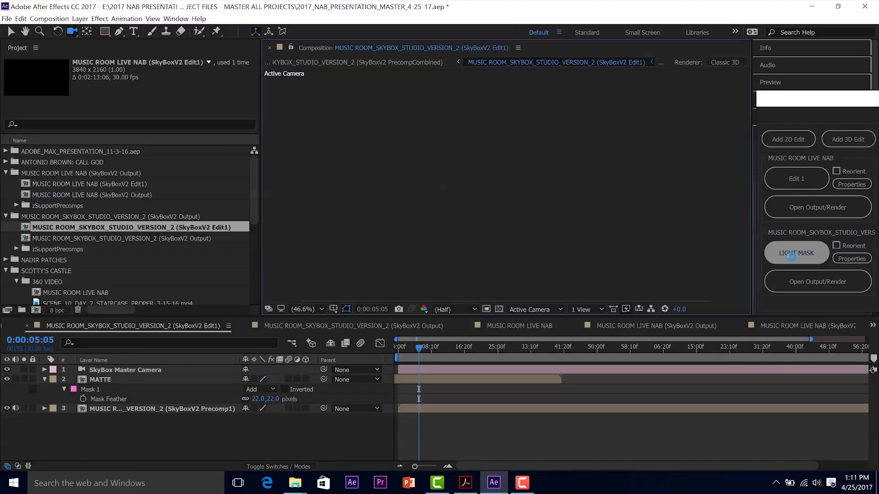
{"action": "left_click", "coordinate": [420, 380]}
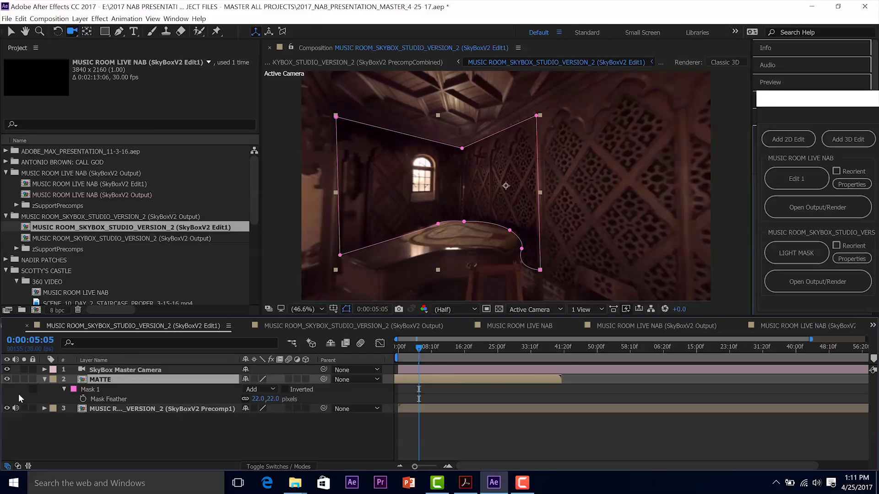
{"action": "left_click", "coordinate": [7, 380]}
{"action": "left_click", "coordinate": [10, 379]}
{"action": "left_click", "coordinate": [10, 379]}
{"action": "left_click", "coordinate": [8, 380]}
{"action": "left_click", "coordinate": [848, 280]}
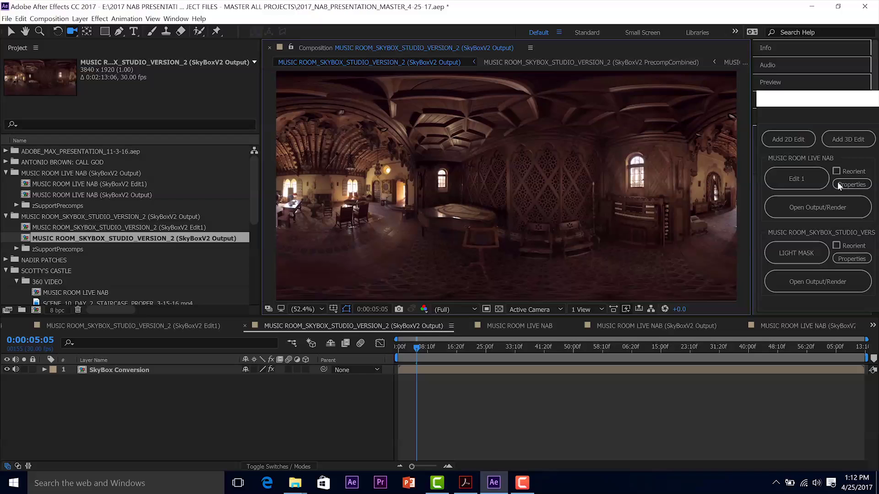
Step: Add a second 2D edit for MUSIC ROOM LIVE NAB with a comp width of 3840 and a 16:9 aspect ratio
{"action": "left_click", "coordinate": [803, 142]}
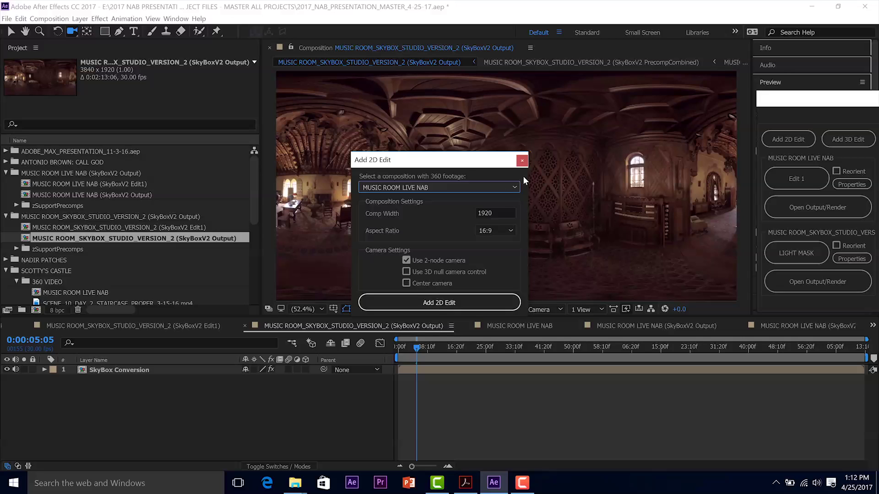
{"action": "left_click", "coordinate": [497, 213]}
{"action": "type", "text": "3840"}
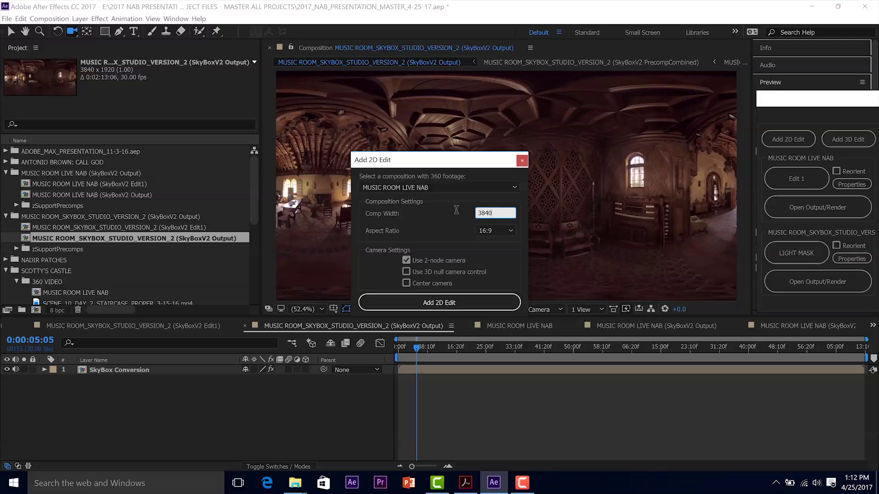
{"action": "left_click", "coordinate": [429, 304]}
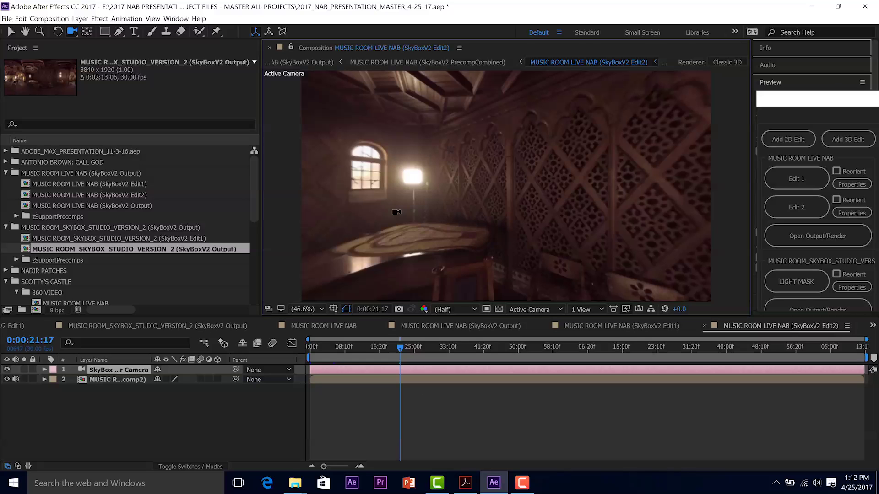
Step: Orbit the Edit 2 camera to frame the corner with the piano, window and standing lamp
{"action": "mouse_move", "coordinate": [399, 211]}
{"action": "left_mouse_down"}
{"action": "mouse_move", "coordinate": [384, 212]}
{"action": "mouse_move", "coordinate": [398, 205]}
{"action": "left_mouse_up"}
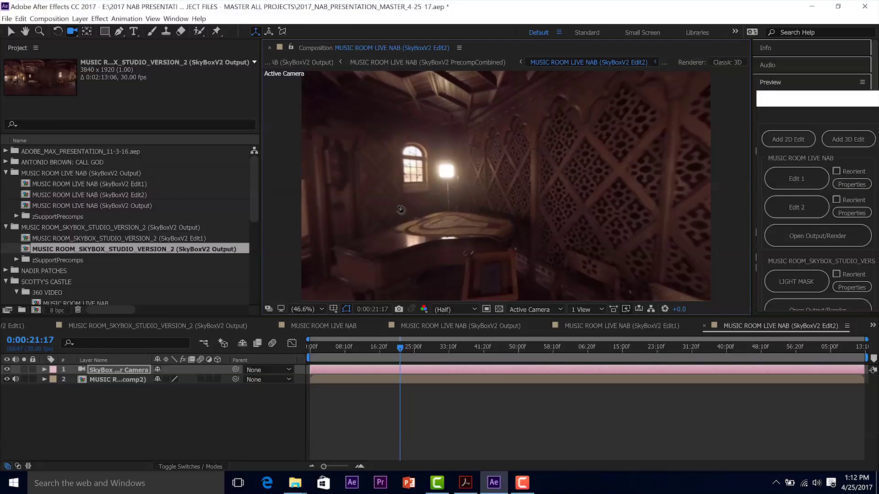
{"action": "key", "text": "g"}
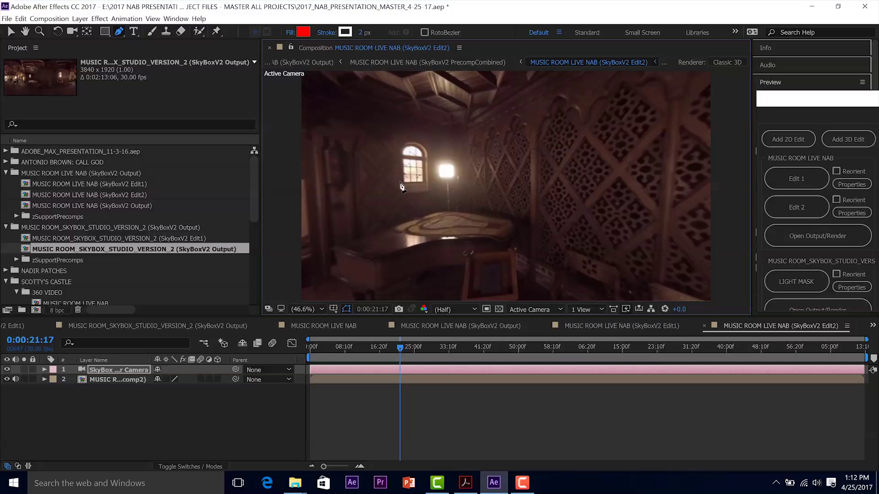
{"action": "key", "text": "c"}
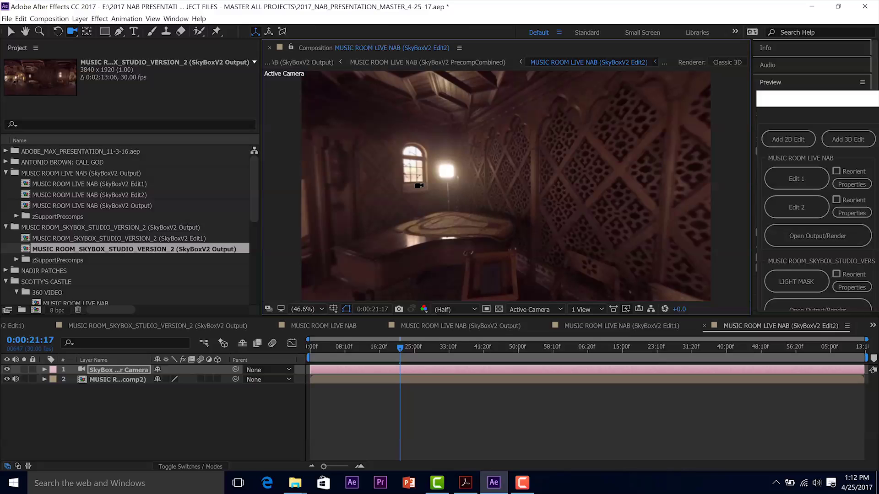
{"action": "mouse_move", "coordinate": [412, 198]}
{"action": "left_mouse_down"}
{"action": "mouse_move", "coordinate": [398, 198]}
{"action": "mouse_move", "coordinate": [425, 194]}
{"action": "left_mouse_up"}
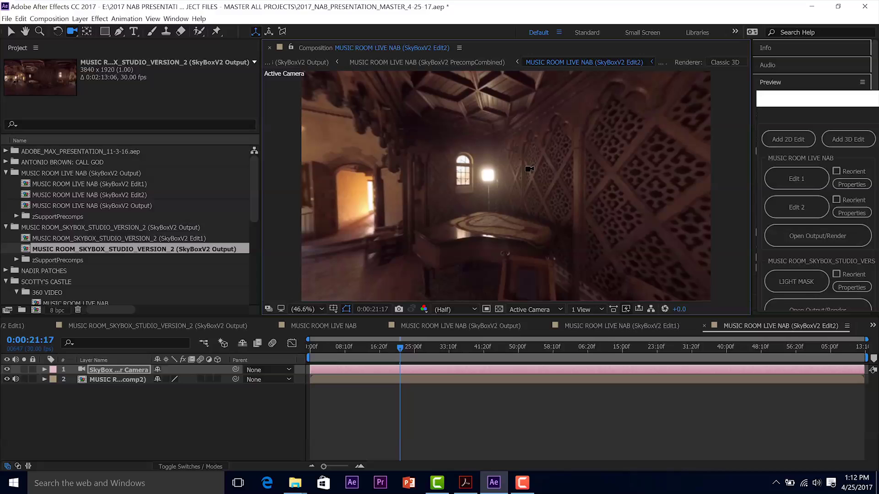
{"action": "key", "text": "g"}
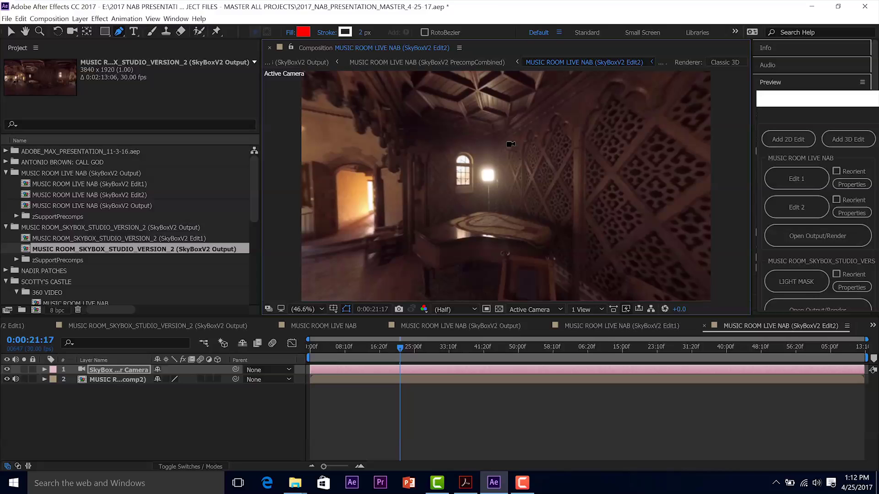
{"action": "left_click", "coordinate": [413, 131]}
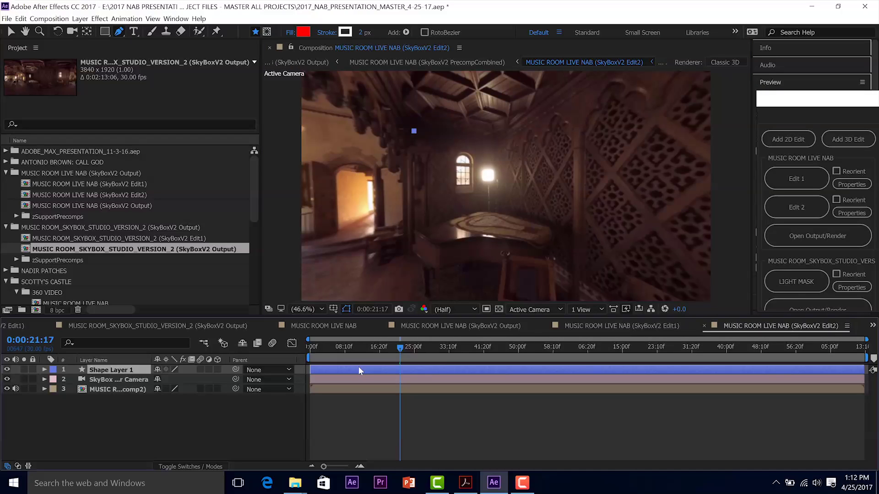
{"action": "key", "text": "Delete"}
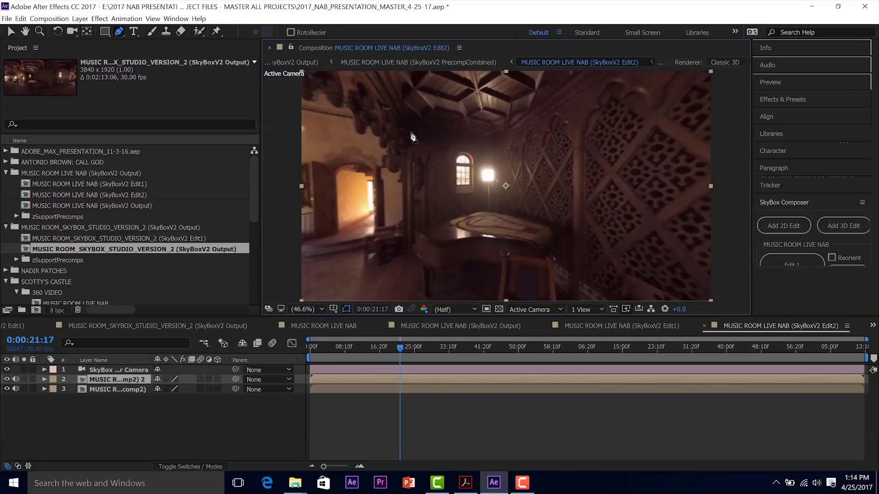
Step: Draw a closed six-point Pen mask on the duplicated footage layer around the window, lamp and wall corner above the piano
{"action": "left_click", "coordinate": [411, 132]}
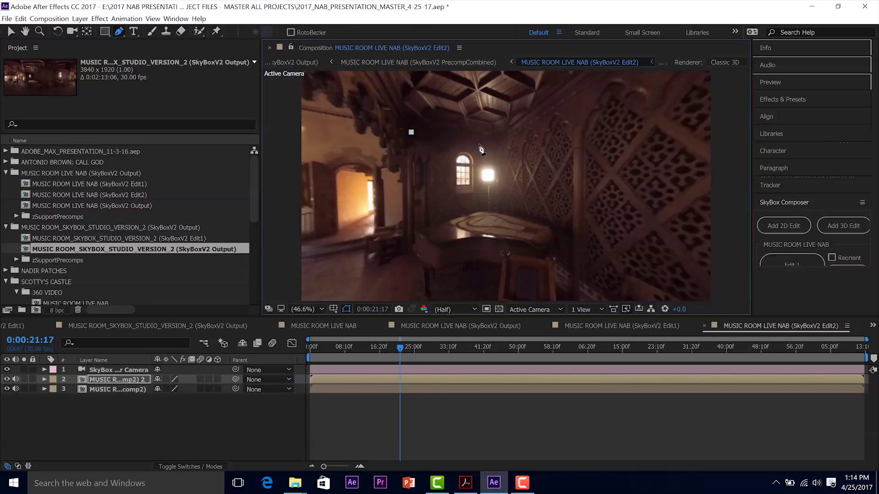
{"action": "left_click", "coordinate": [495, 144]}
{"action": "left_click", "coordinate": [570, 107]}
{"action": "left_click", "coordinate": [574, 232]}
{"action": "left_click", "coordinate": [495, 209]}
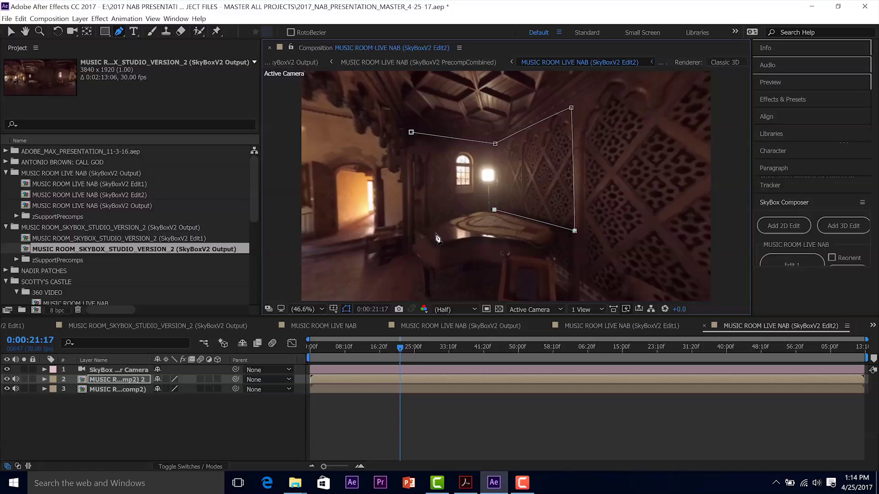
{"action": "left_click", "coordinate": [416, 233]}
{"action": "left_click", "coordinate": [411, 133]}
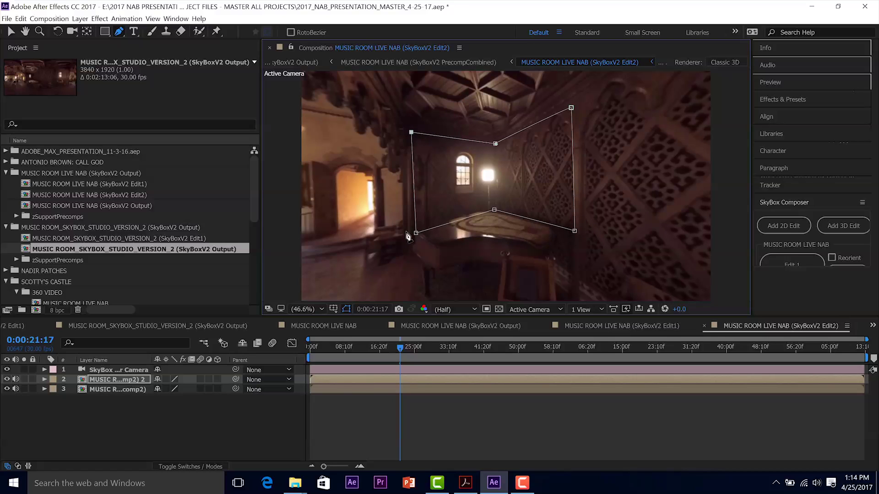
{"action": "left_click_drag", "start_coordinate": [416, 233], "coordinate": [405, 233]}
{"action": "key", "text": "ctrl+z"}
Step: Expand the duplicated footage layer's masks and set the Mask 1 outline colour to magenta, EE0CF1
{"action": "left_click", "coordinate": [43, 380]}
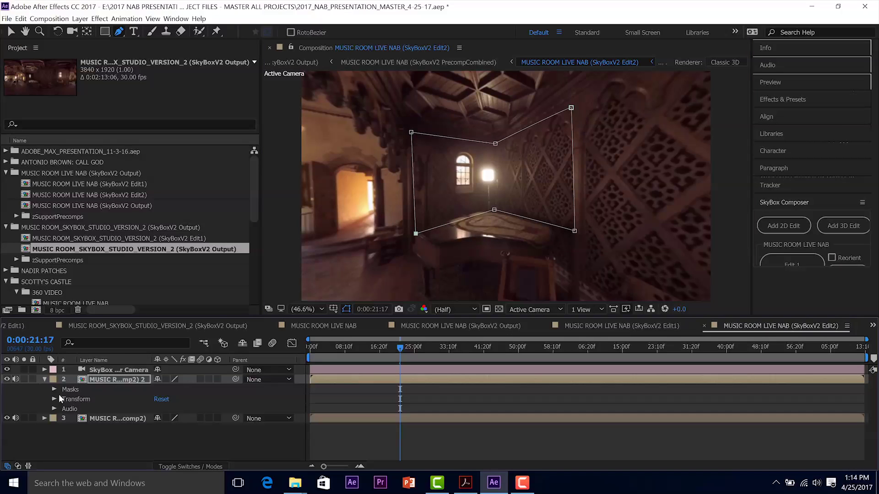
{"action": "left_click", "coordinate": [54, 390]}
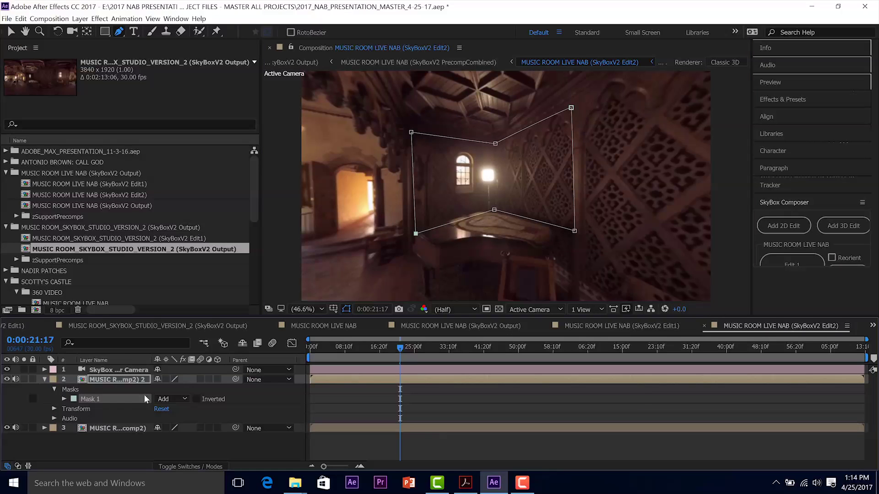
{"action": "left_click", "coordinate": [74, 399]}
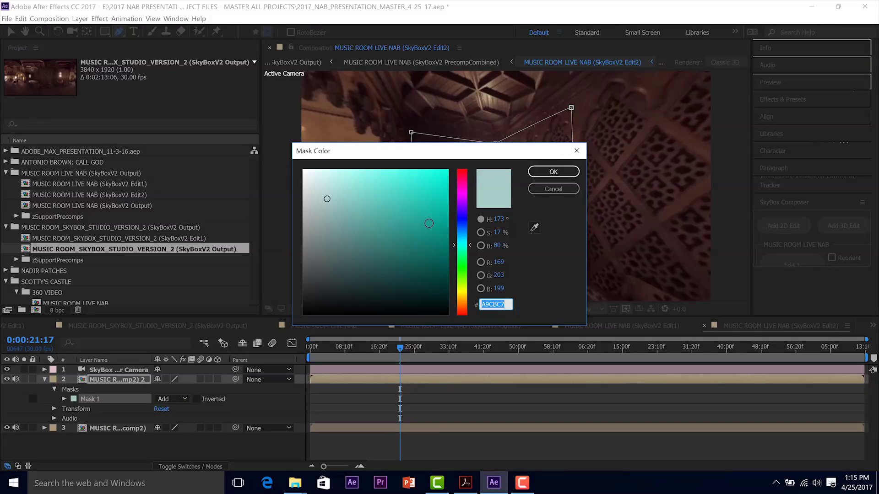
{"action": "left_click", "coordinate": [462, 195]}
{"action": "left_click", "coordinate": [441, 177]}
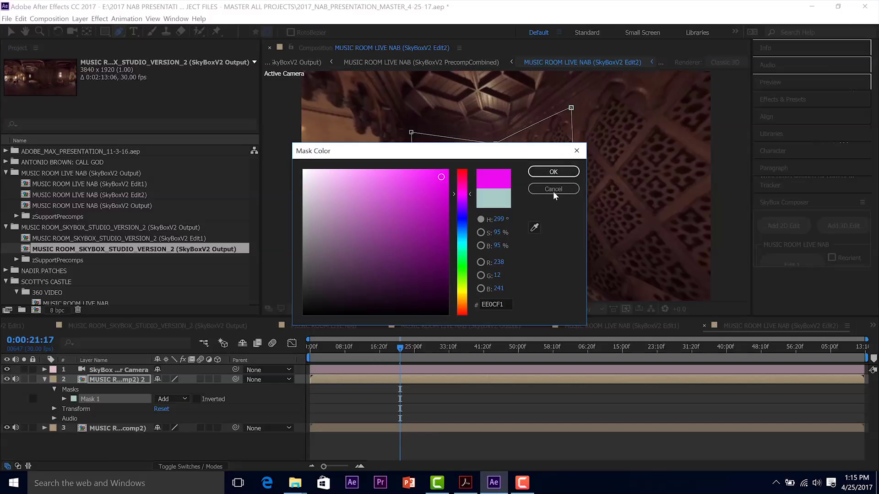
{"action": "left_click", "coordinate": [553, 172]}
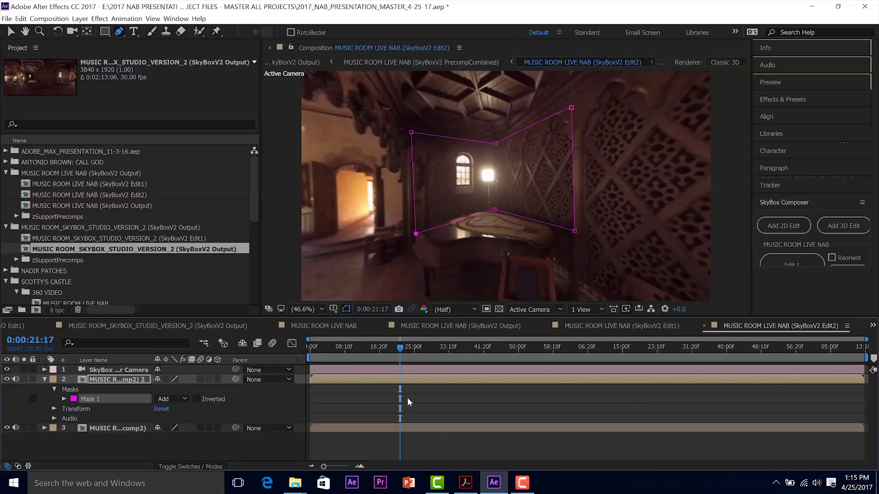
Step: Slide the masked duplicate layer earlier in time to find lamp-free footage, and return the playhead to the start of the comp
{"action": "left_click", "coordinate": [418, 382]}
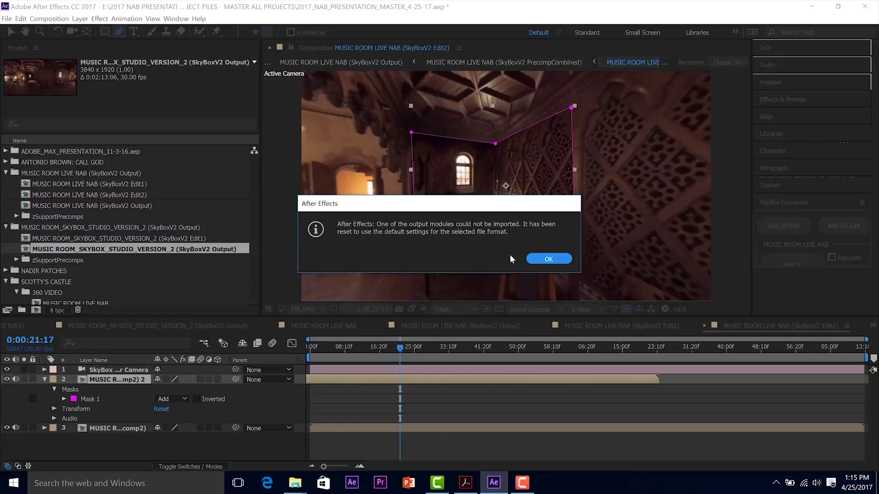
{"action": "left_click", "coordinate": [536, 260]}
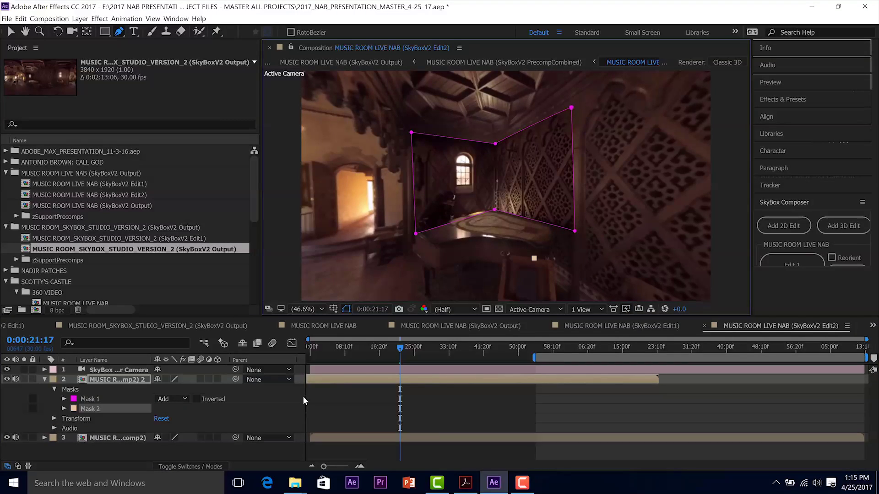
{"action": "left_click_drag", "start_coordinate": [316, 352], "coordinate": [308, 352]}
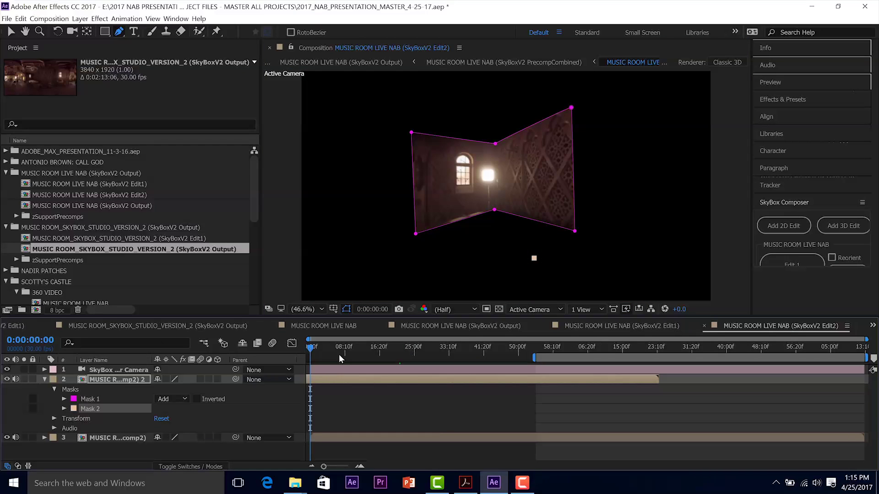
Step: Shift the camera and base footage layers slightly earlier, and slide the masked duplicate further back until the lamp disappears at 0:00:05:19
{"action": "left_click", "coordinate": [325, 369]}
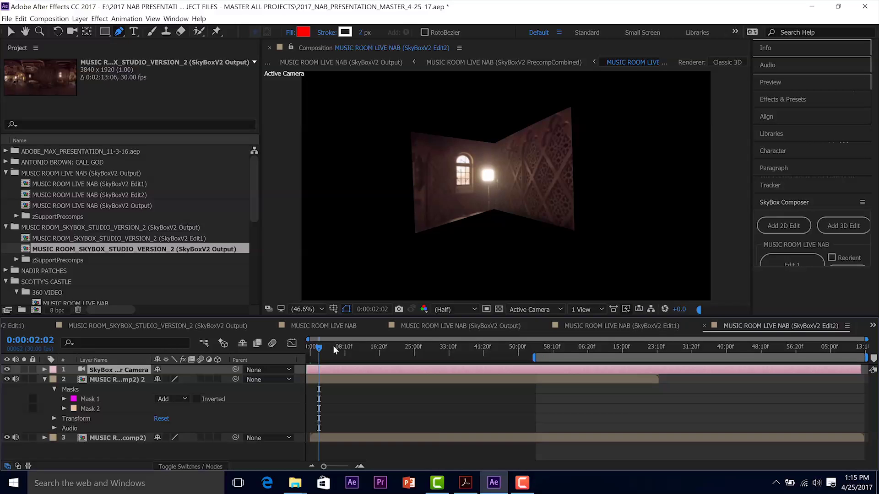
{"action": "left_click", "coordinate": [333, 346]}
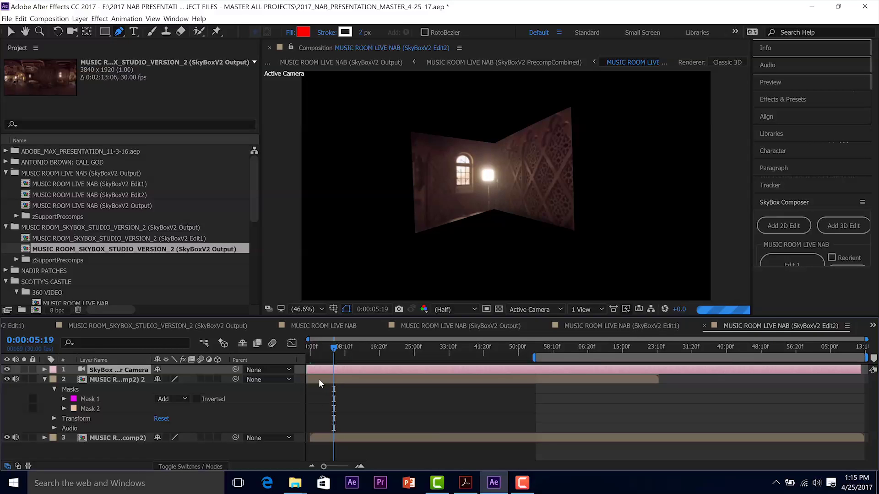
{"action": "left_click", "coordinate": [319, 379]}
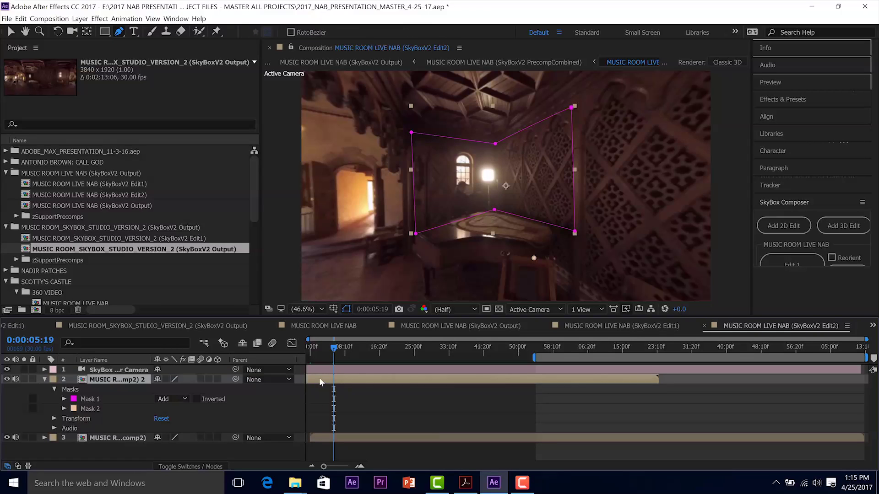
{"action": "left_click", "coordinate": [328, 438]}
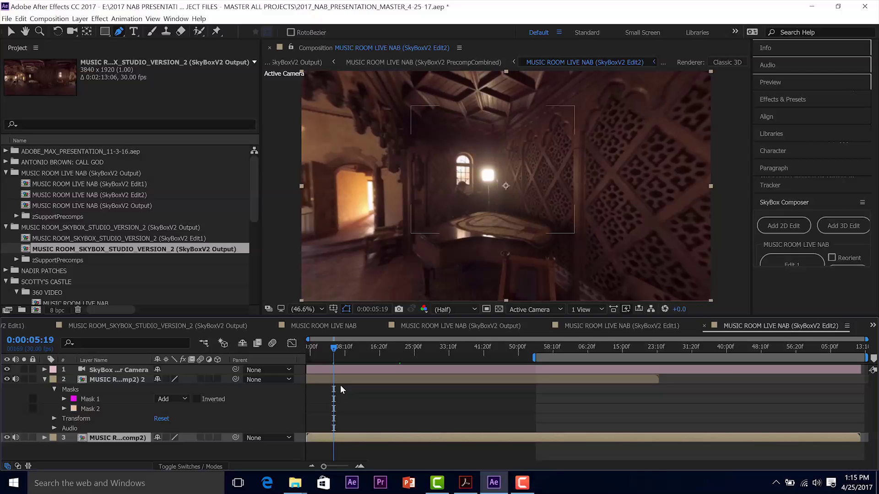
{"action": "left_click", "coordinate": [359, 379]}
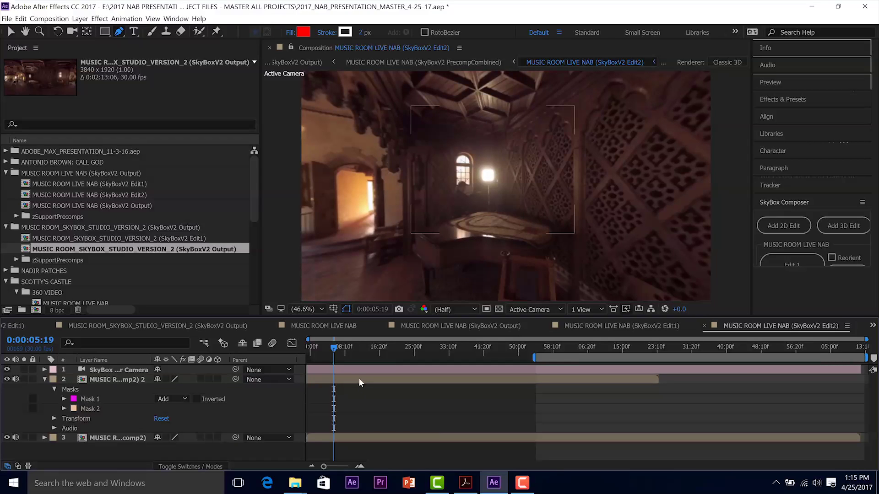
{"action": "left_click_drag", "start_coordinate": [373, 383], "coordinate": [332, 384]}
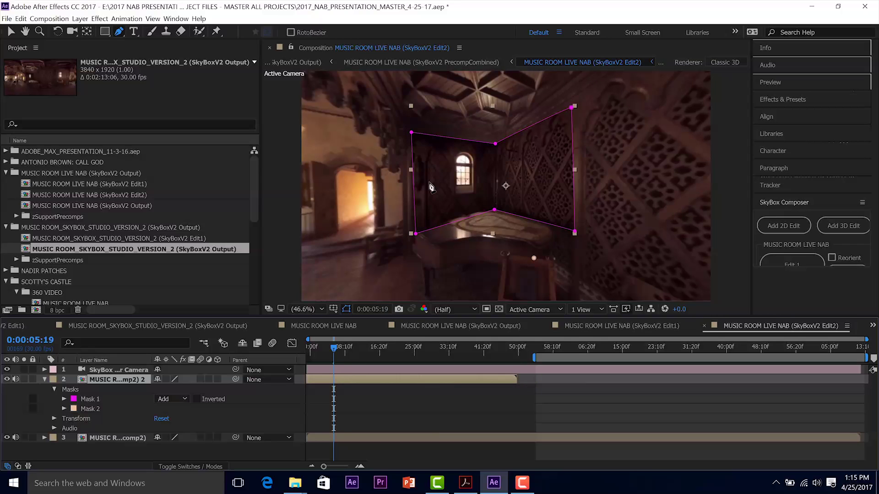
Step: Move Mask 1's two left corner points slightly outward toward the doorway, and reveal the Mask Feather properties
{"action": "left_click_drag", "start_coordinate": [411, 132], "coordinate": [408, 131]}
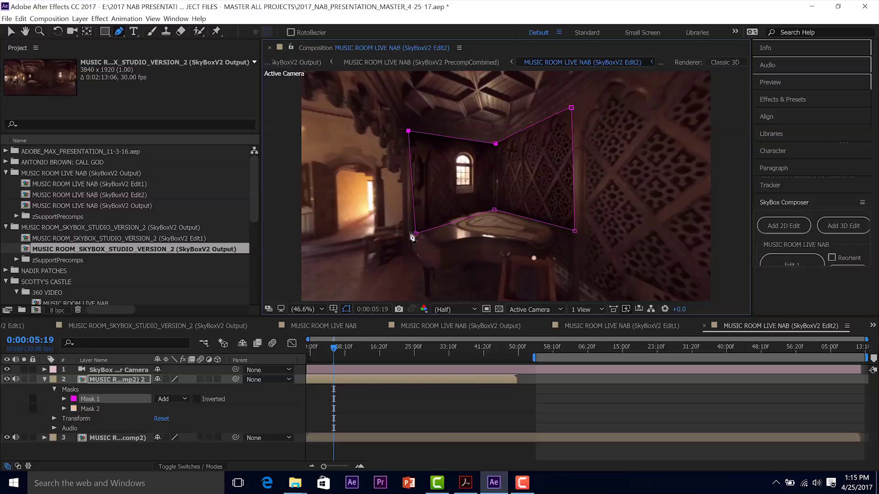
{"action": "key", "text": "ctrl+d"}
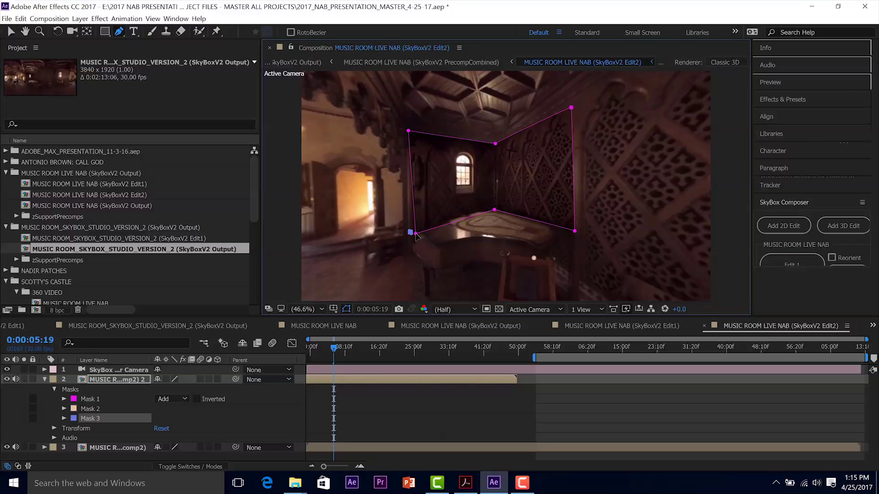
{"action": "key", "text": "ctrl+z"}
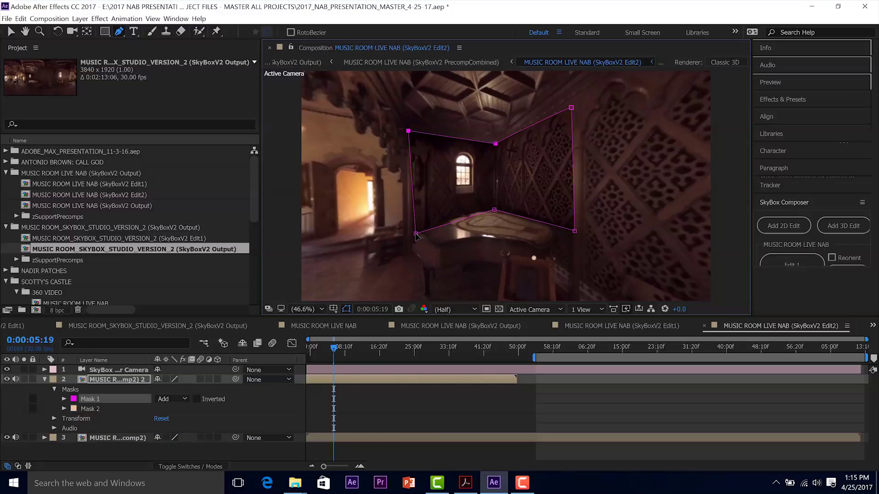
{"action": "key", "text": "f"}
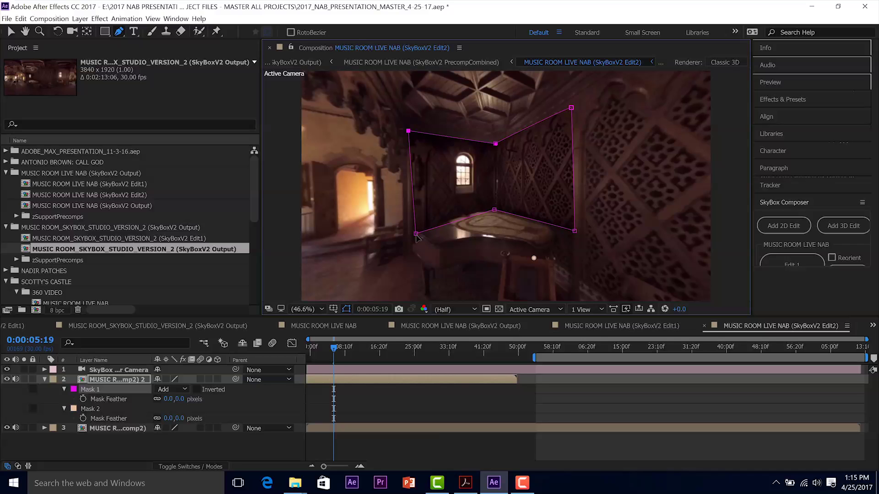
{"action": "left_click_drag", "start_coordinate": [416, 234], "coordinate": [411, 233]}
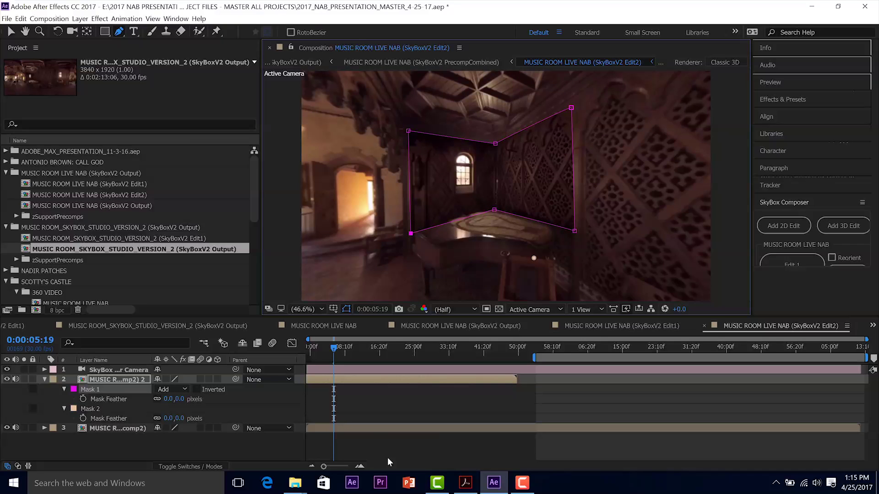
Step: Check the corner without the mask outline, and open the MUSIC ROOM LIVE NAB 360 output to review the lamp removal
{"action": "left_click", "coordinate": [378, 432]}
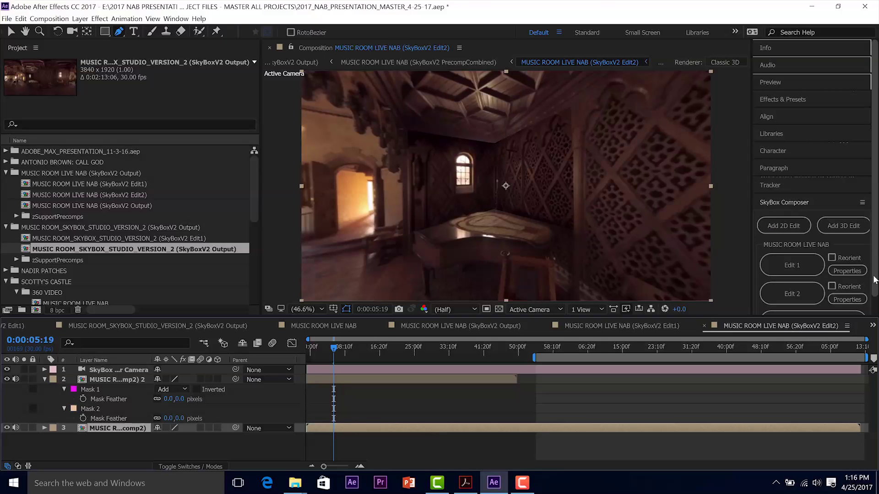
{"action": "scroll", "coordinate": [872, 283], "scroll_direction": "down", "scroll_amount": 1}
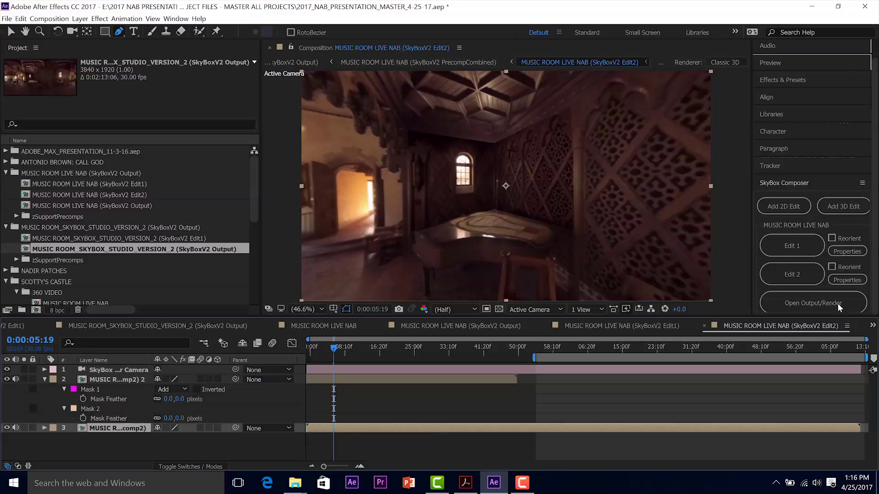
{"action": "left_click", "coordinate": [822, 306]}
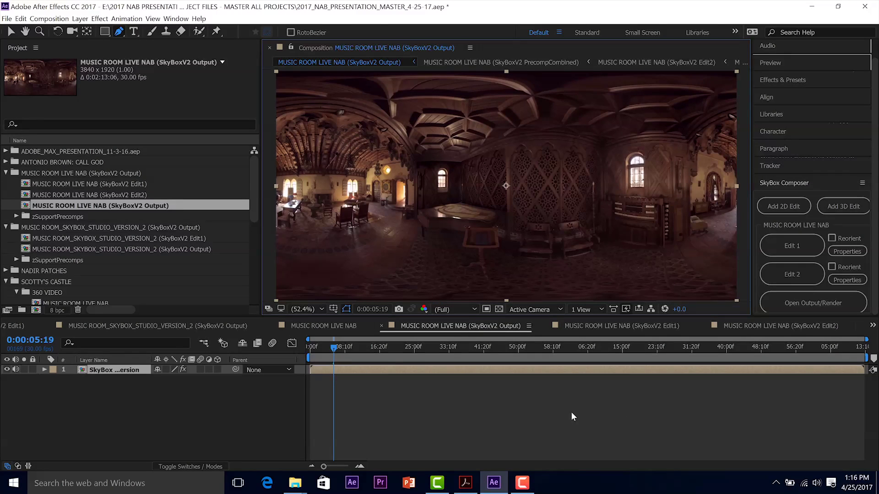
{"action": "left_click", "coordinate": [572, 413]}
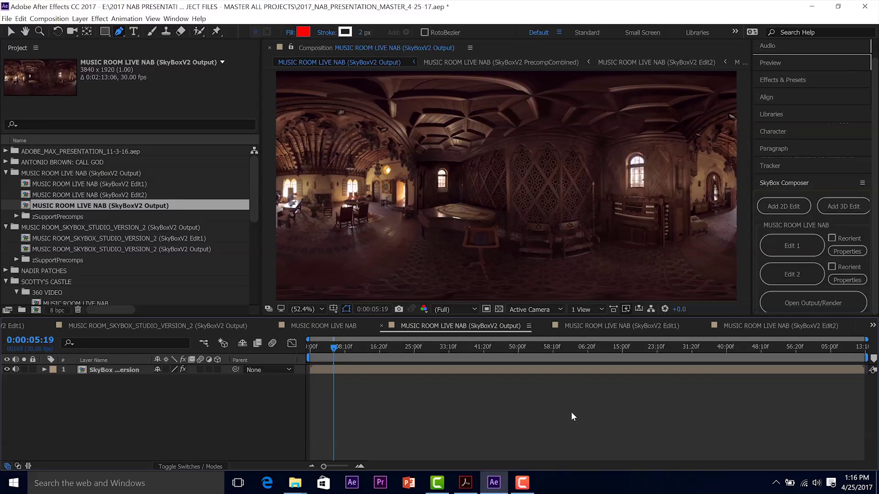
{"action": "left_click", "coordinate": [556, 369]}
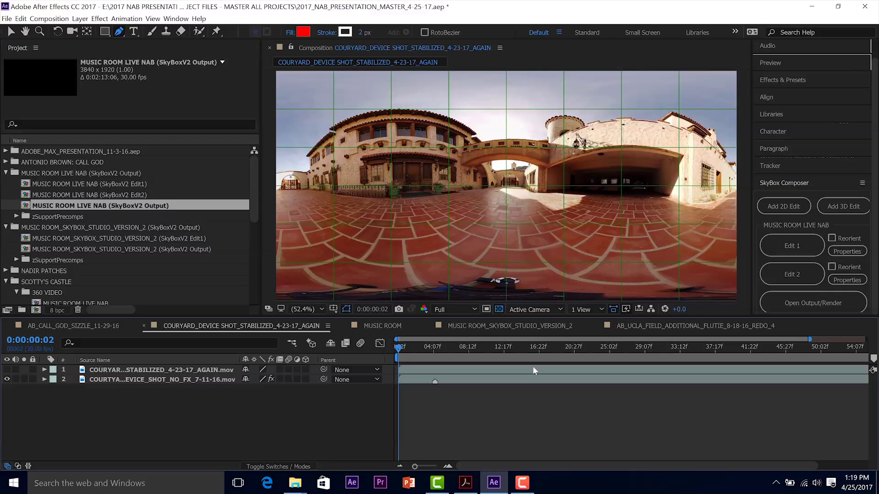
Step: Scrub through the stabilized courtyard 360 shot to its end, examining the horizon and centre alignment against the grid
{"action": "left_click", "coordinate": [490, 371]}
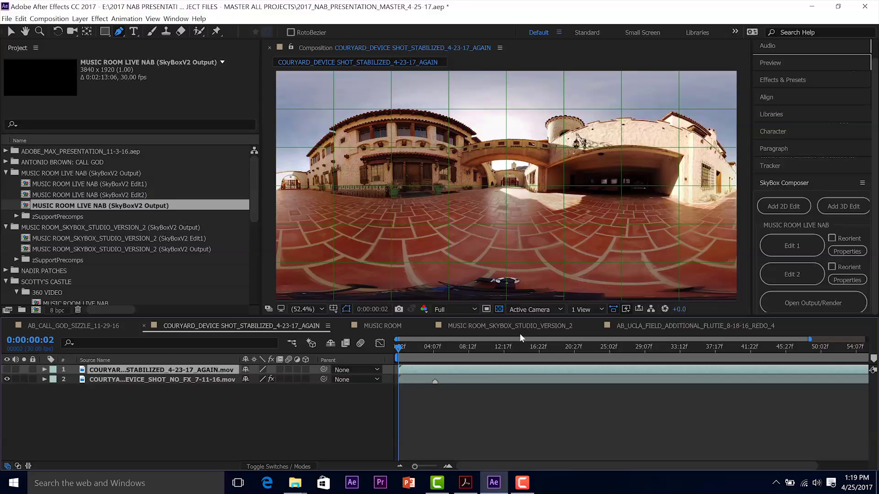
{"action": "left_click", "coordinate": [455, 350]}
{"action": "left_click_drag", "start_coordinate": [546, 350], "coordinate": [836, 351]}
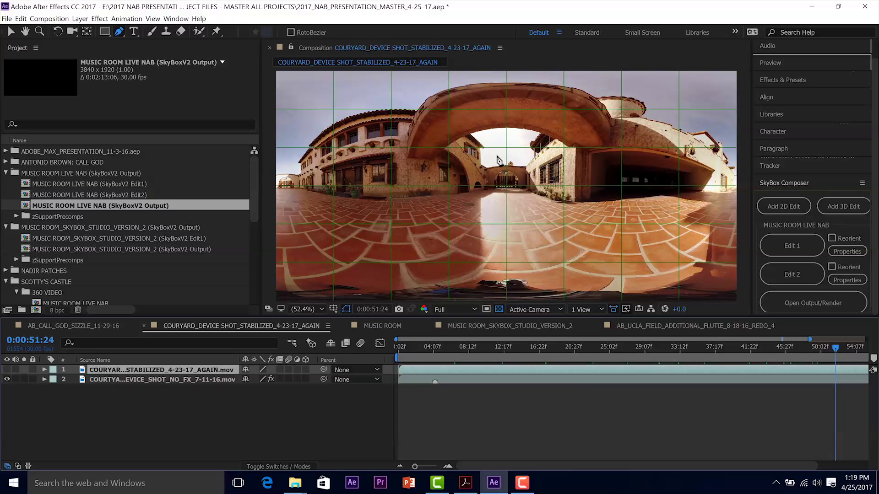
{"action": "left_click_drag", "start_coordinate": [856, 348], "coordinate": [868, 348]}
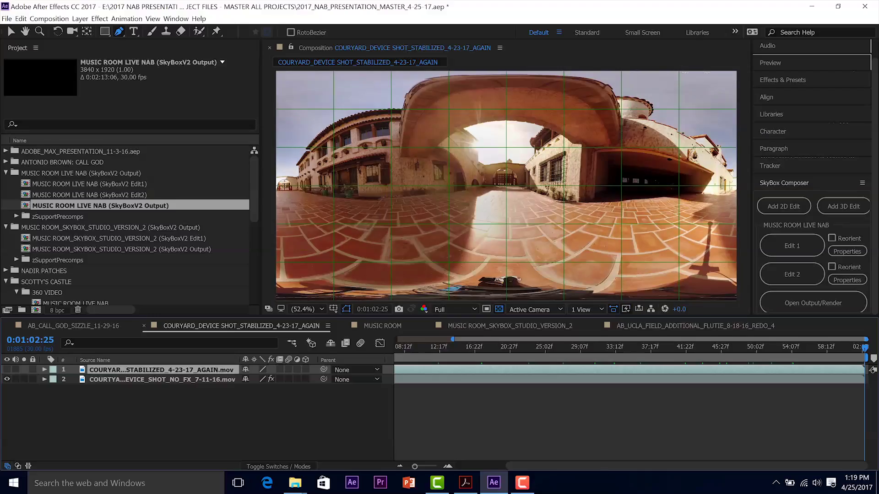